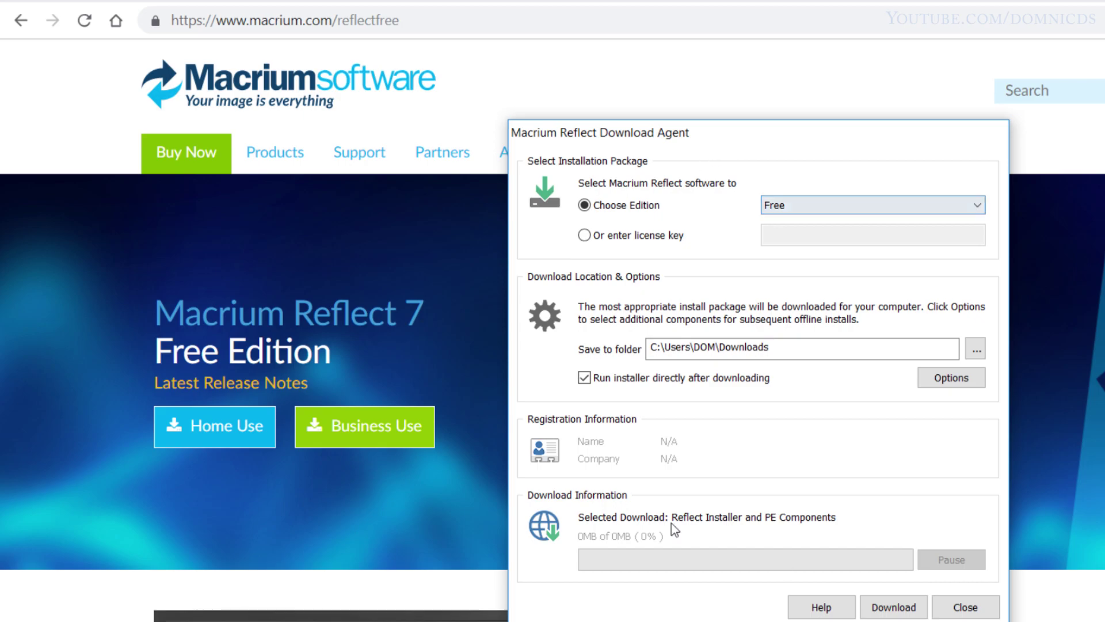
- Download the Free edition of Macrium Reflect together with the Microsoft WinPE components
{"action": "key", "text": "Return"}
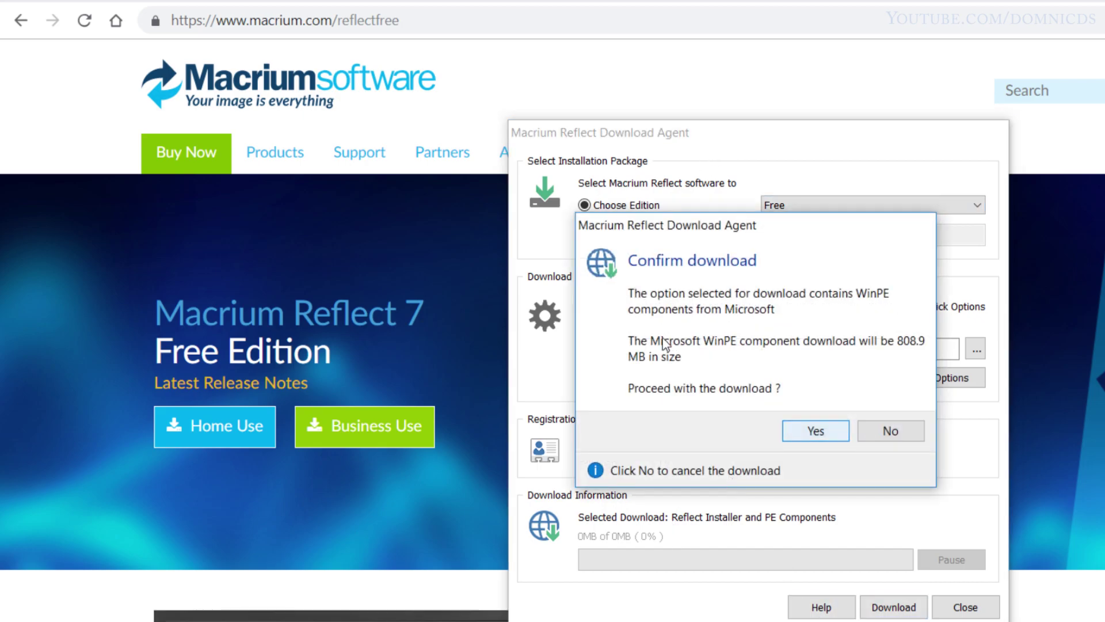
{"action": "key", "text": "Return"}
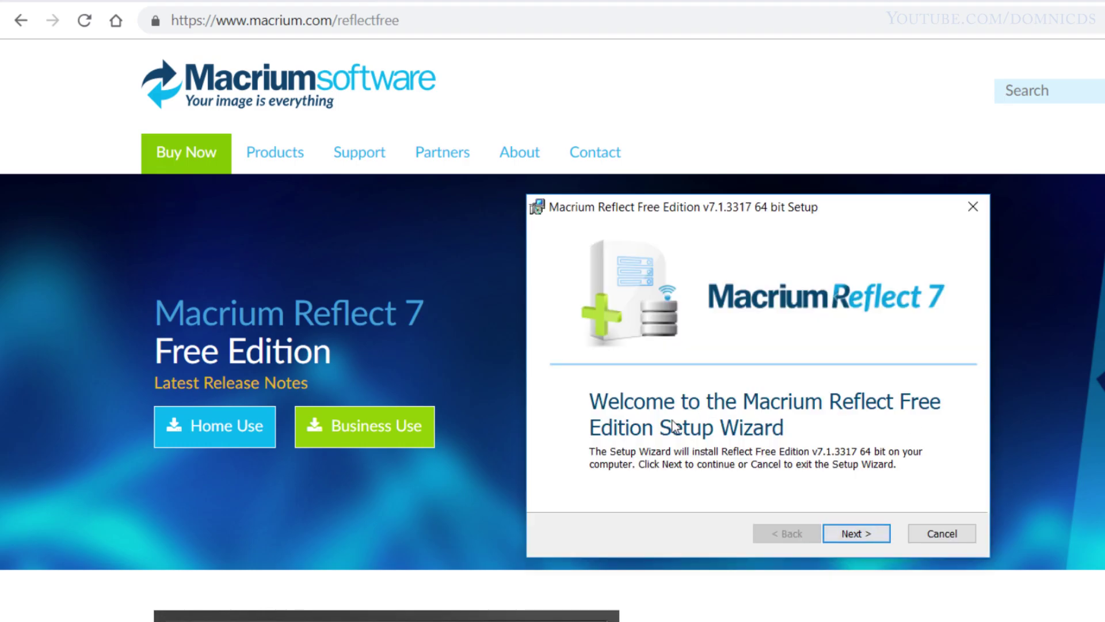
- Install Macrium Reflect Free Edition for all users with a desktop shortcut, accepting the license terms, and launch it on completion
{"action": "key", "text": "Return"}
{"action": "key", "text": "Up"}
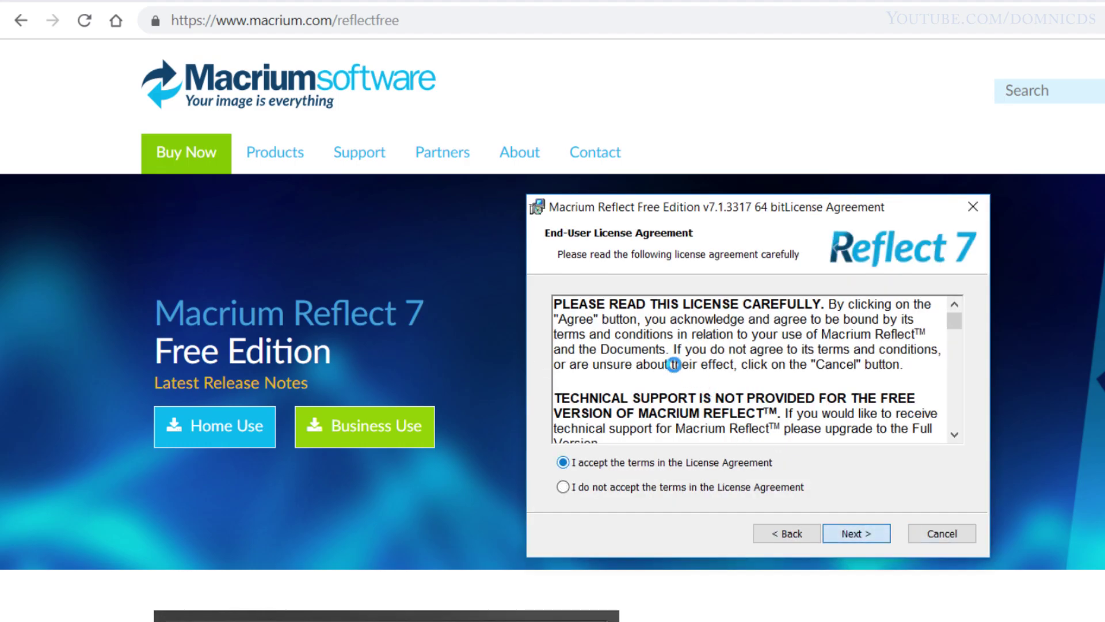
{"action": "key", "text": "Return"}
{"action": "key", "text": "Return"}
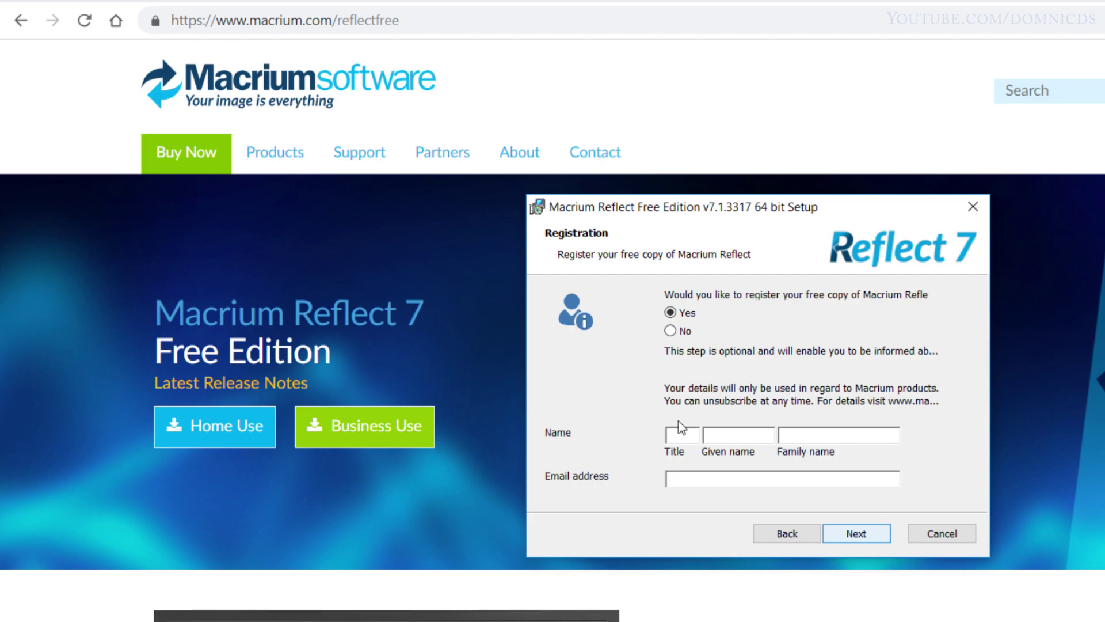
{"action": "key", "text": "Return"}
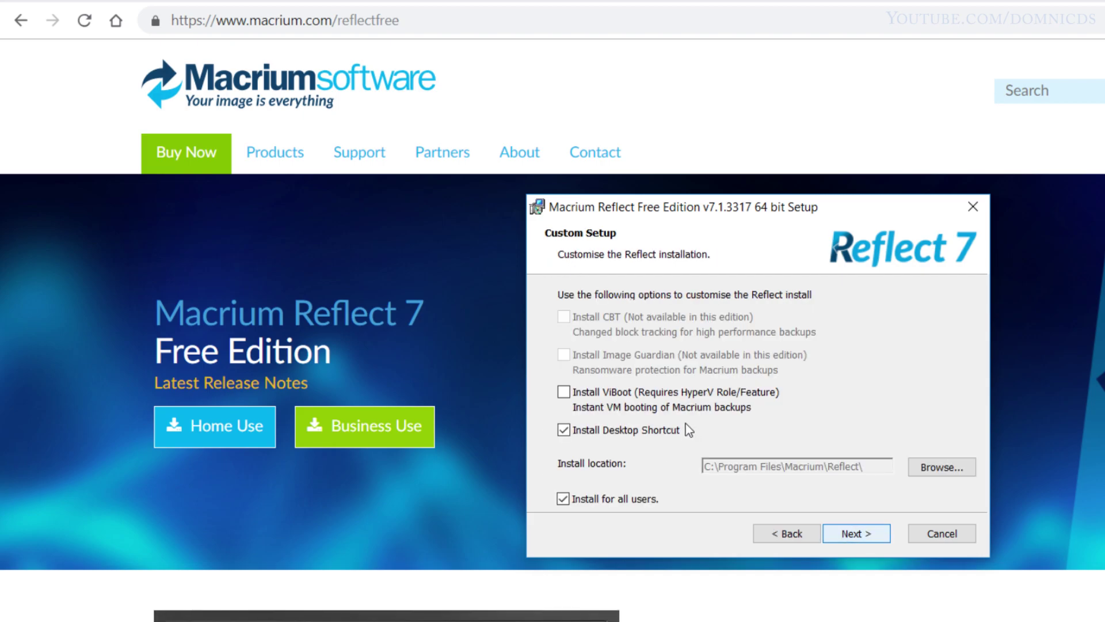
{"action": "key", "text": "Return"}
{"action": "key", "text": "Return"}
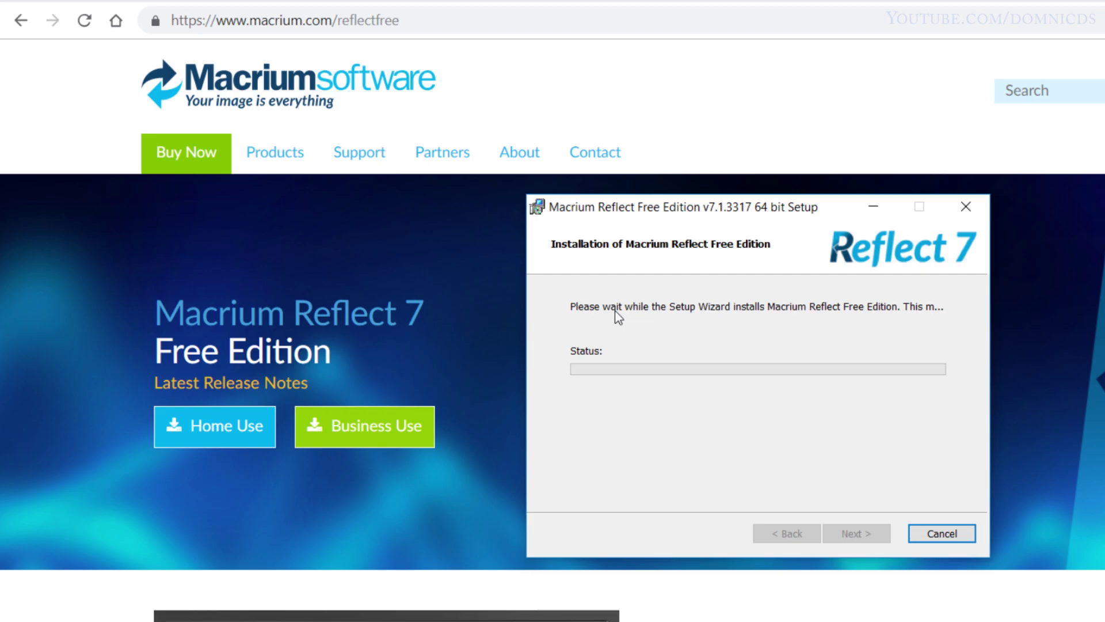
{"action": "scroll", "coordinate": [481, 378], "scroll_direction": "down", "scroll_amount": 2}
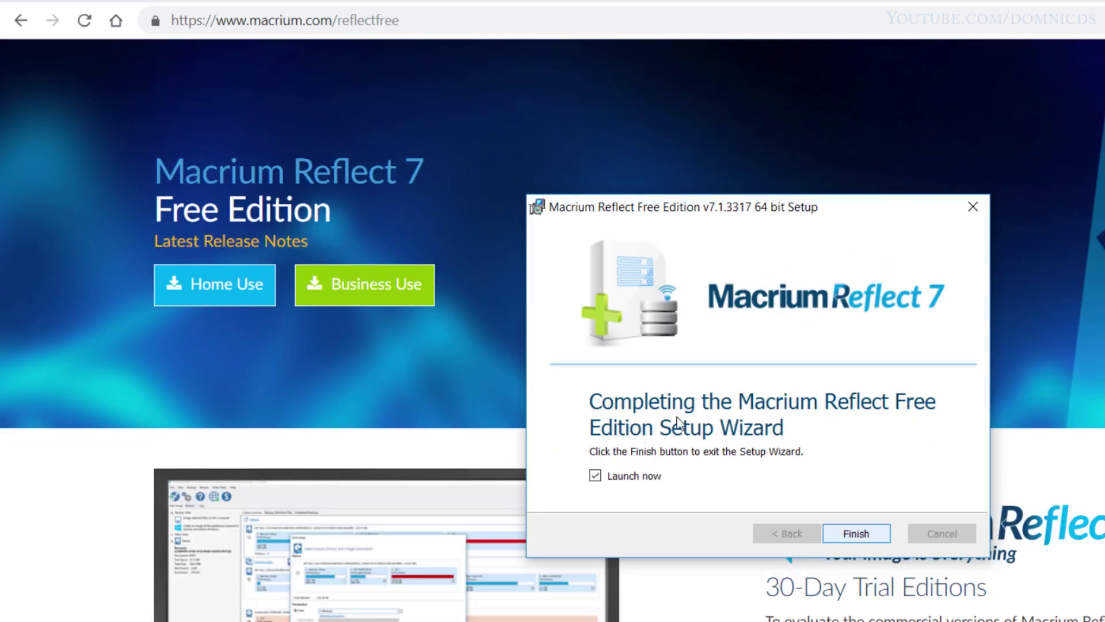
{"action": "key", "text": "Return"}
- Switch to Disk Management in Computer Management and initialize Disk 1 with the GPT partition style
{"action": "key", "text": "super+e"}
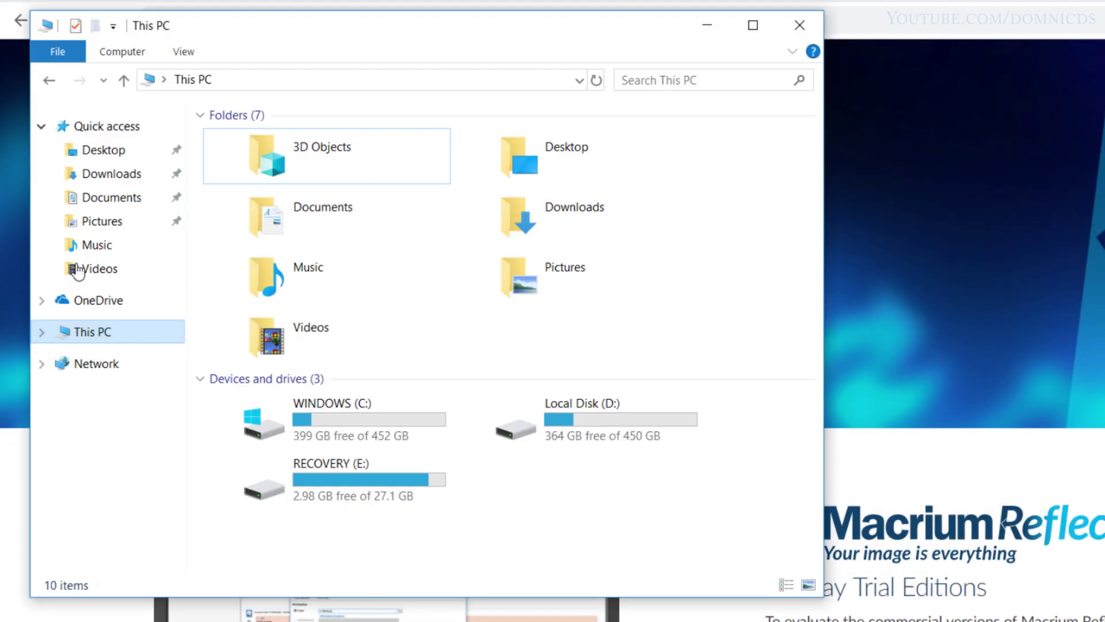
{"action": "right_click", "coordinate": [92, 355]}
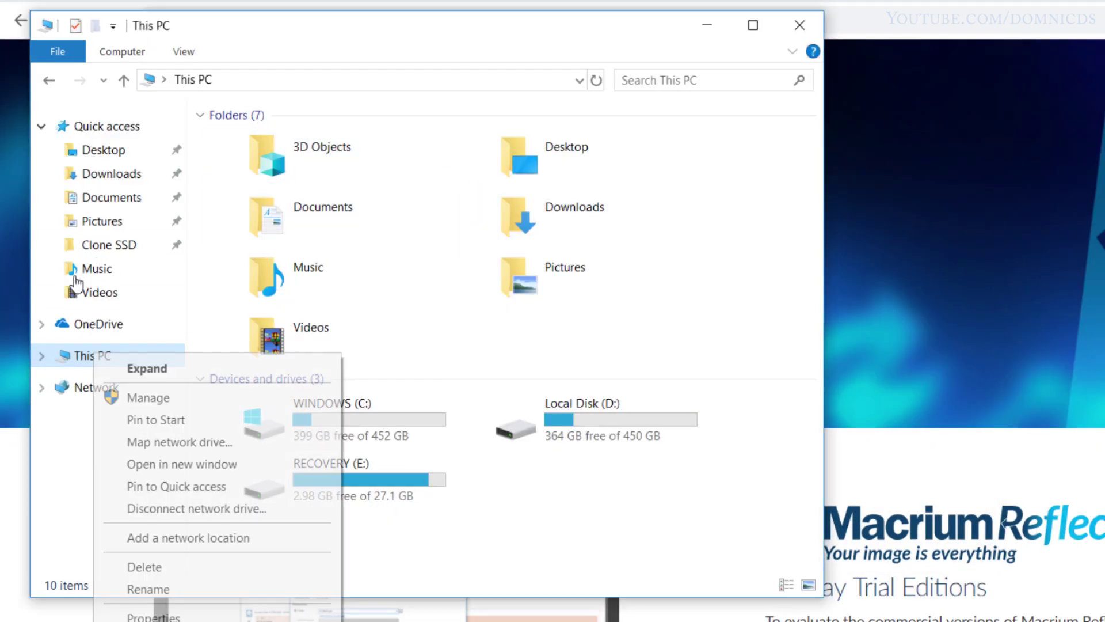
{"action": "left_click", "coordinate": [122, 310]}
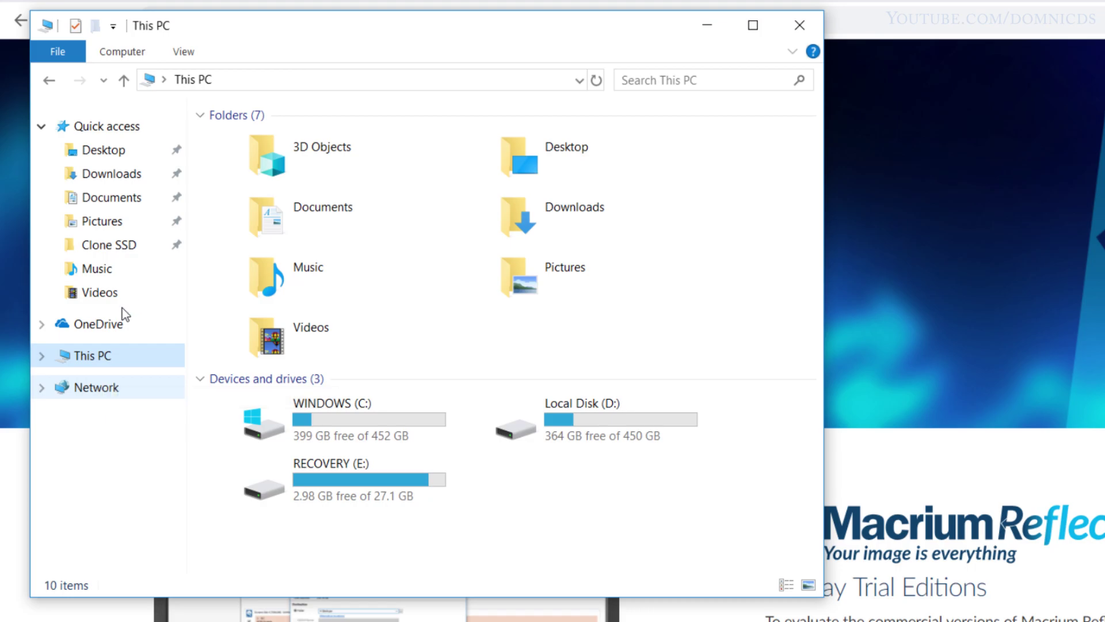
{"action": "left_click", "coordinate": [130, 222]}
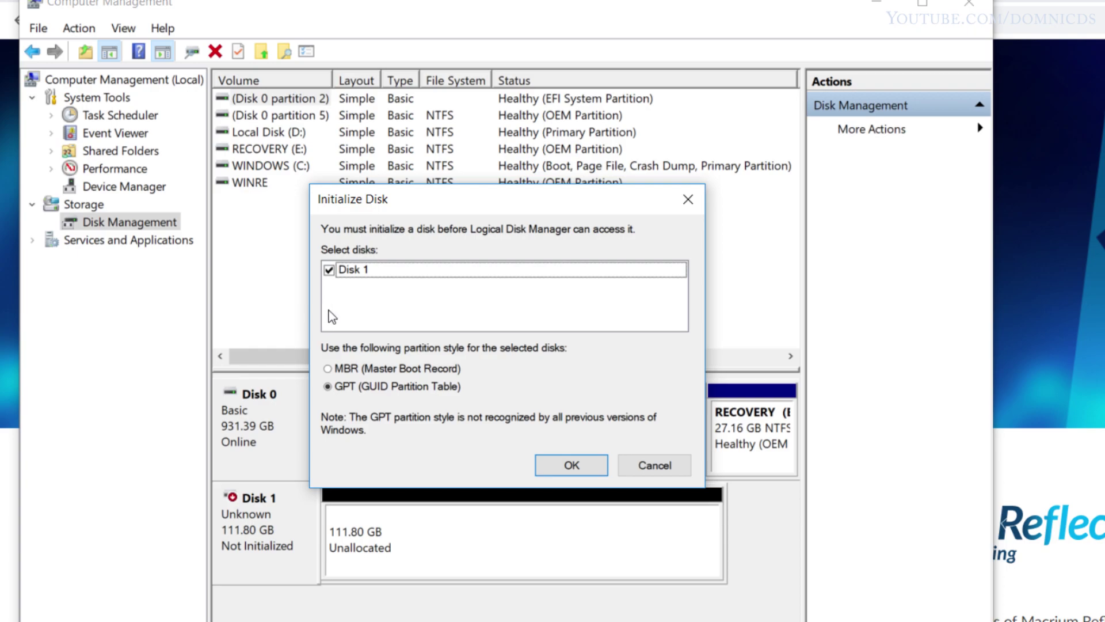
{"action": "key", "text": "Return"}
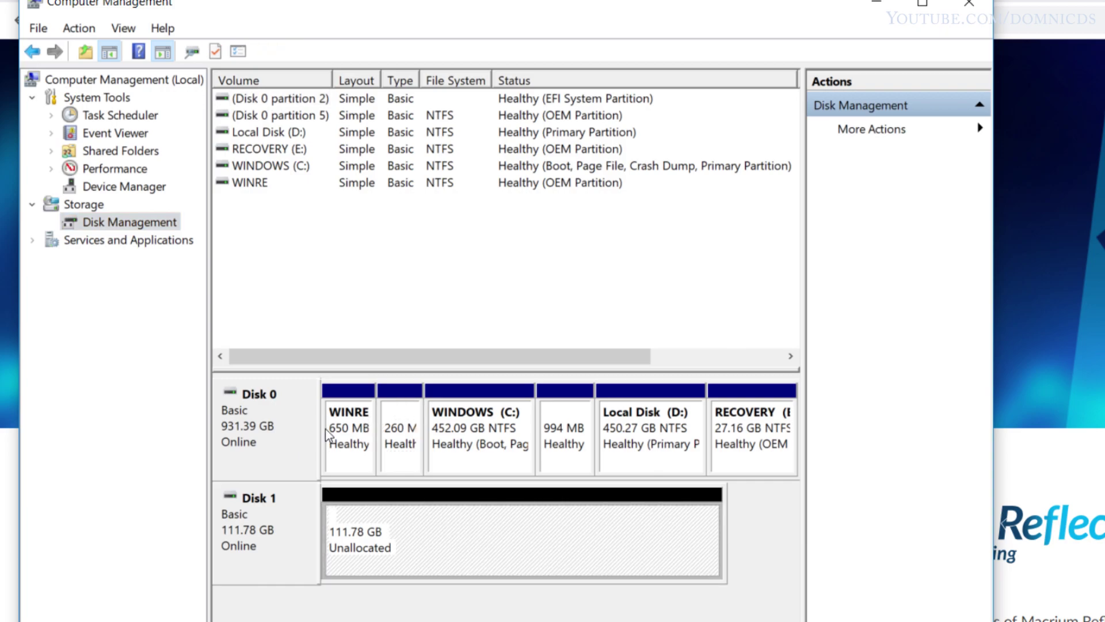
- Create a quick-formatted NTFS simple volume over all of Disk 1's unallocated space, without assigning a drive letter or path
{"action": "key", "text": "shift+F10"}
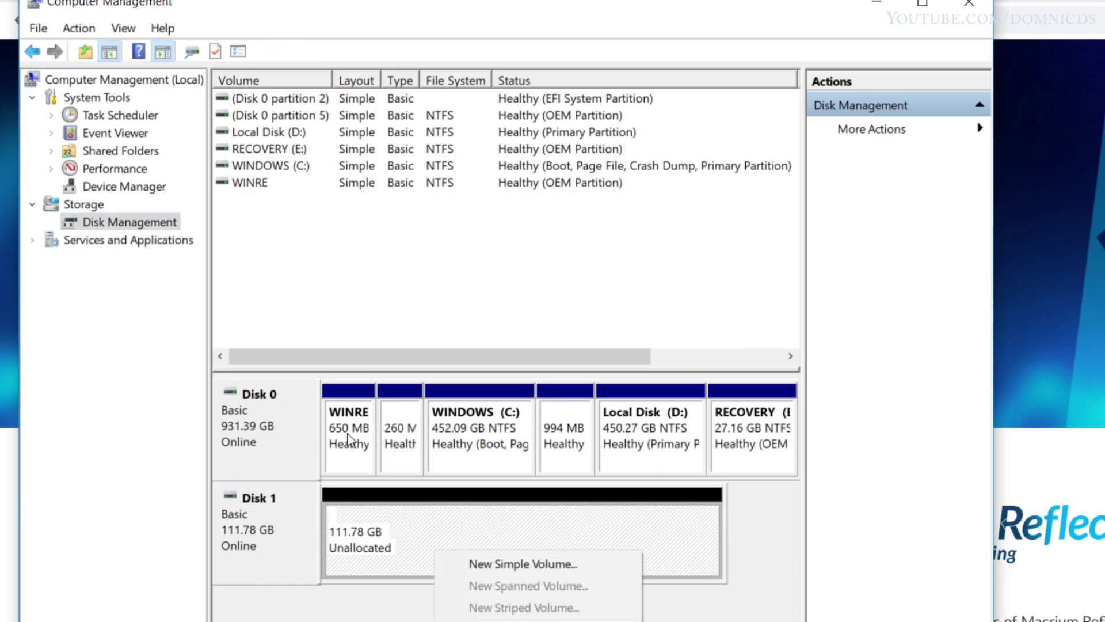
{"action": "key", "text": "Down"}
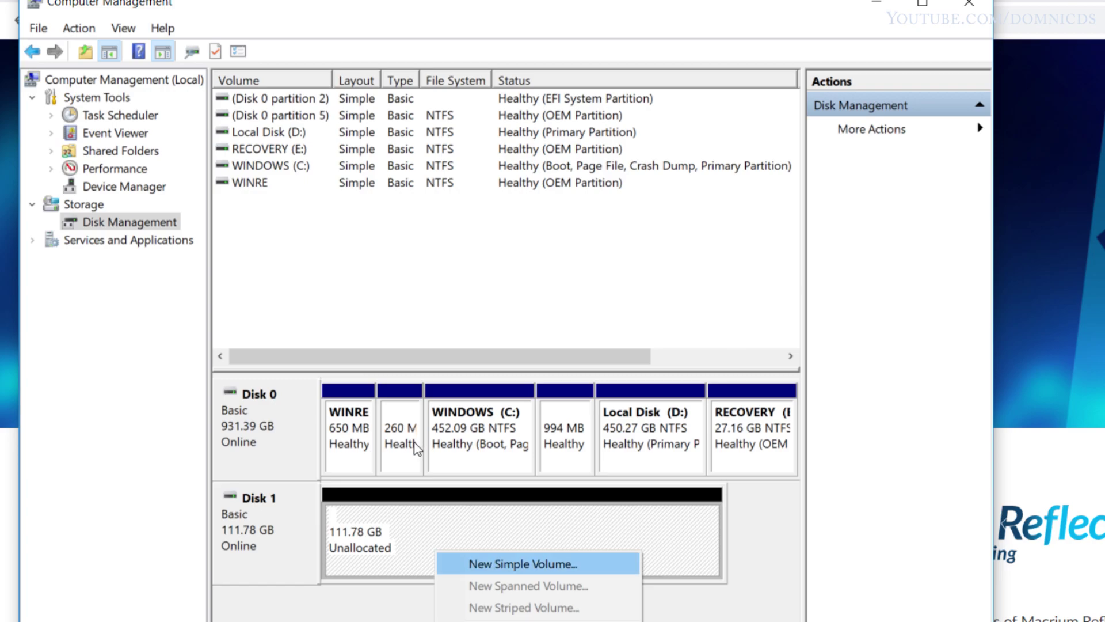
{"action": "key", "text": "Return"}
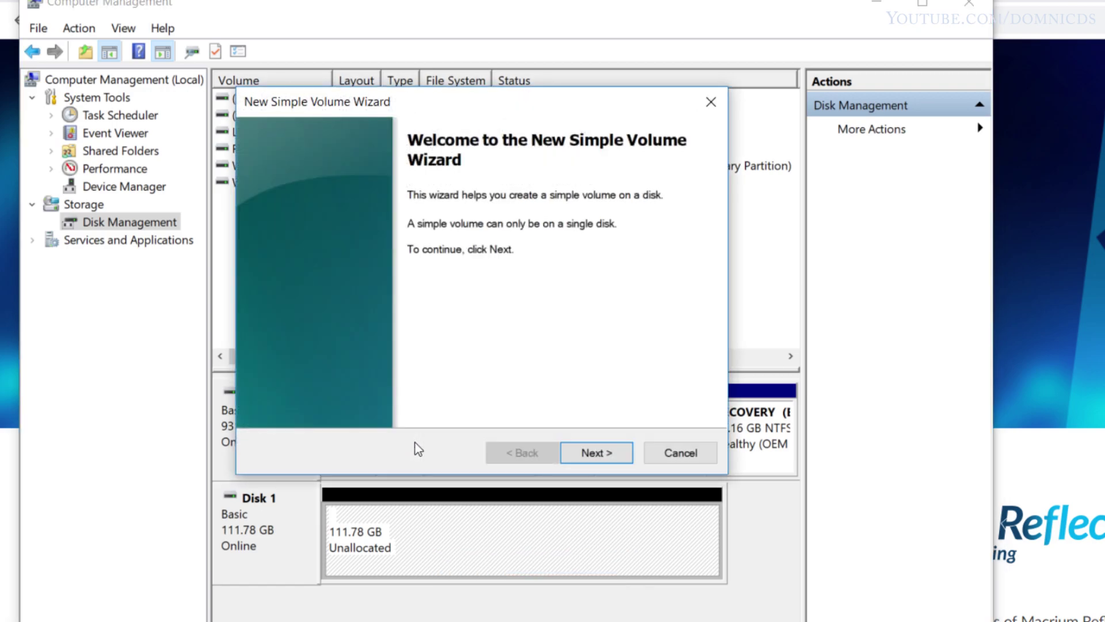
{"action": "key", "text": "Return"}
{"action": "key", "text": "Tab"}
{"action": "key", "text": "Return"}
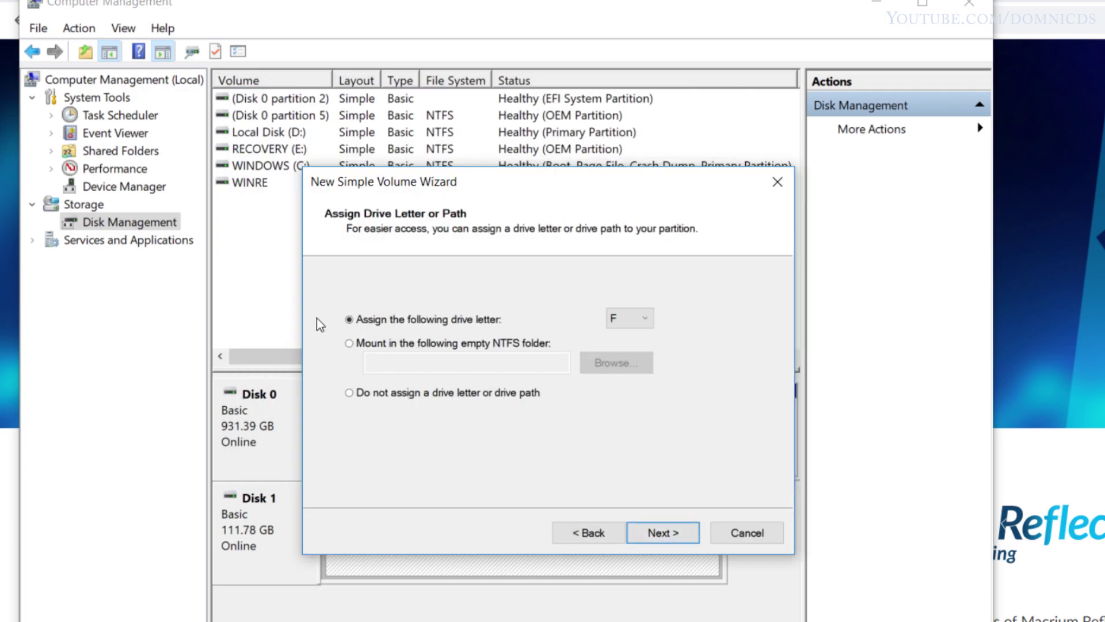
{"action": "key", "text": "alt+d"}
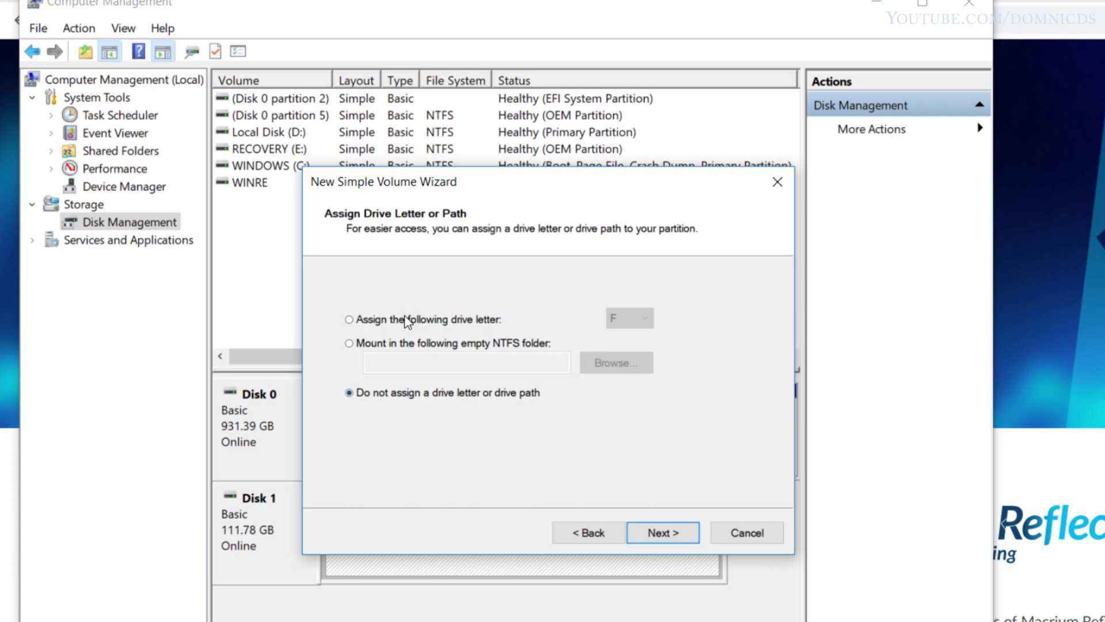
{"action": "key", "text": "Return"}
{"action": "key", "text": "Return"}
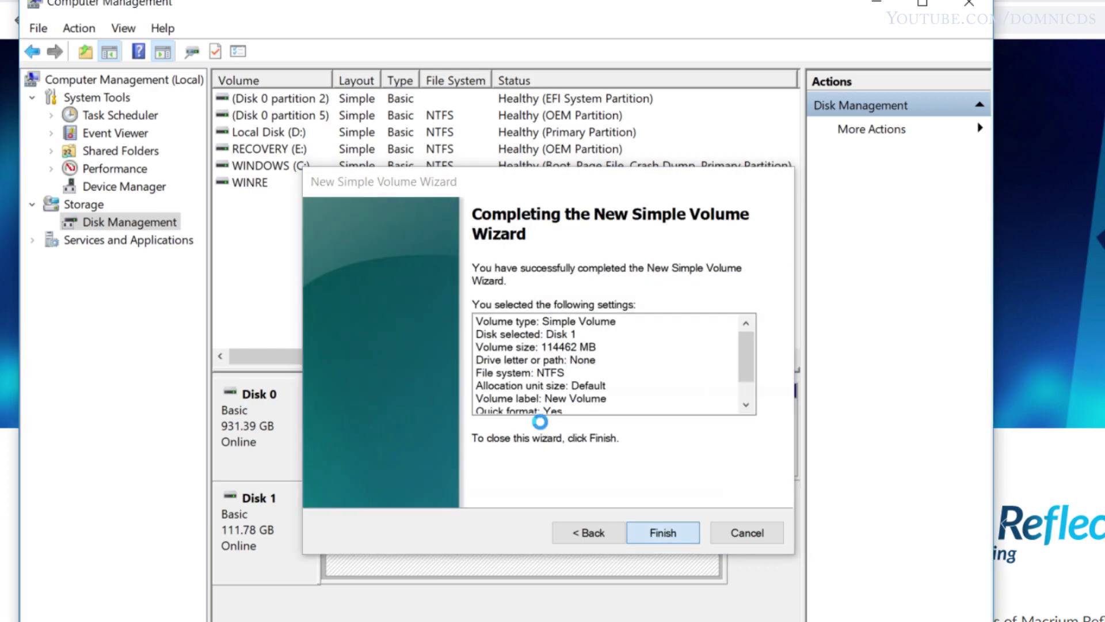
{"action": "key", "text": "Return"}
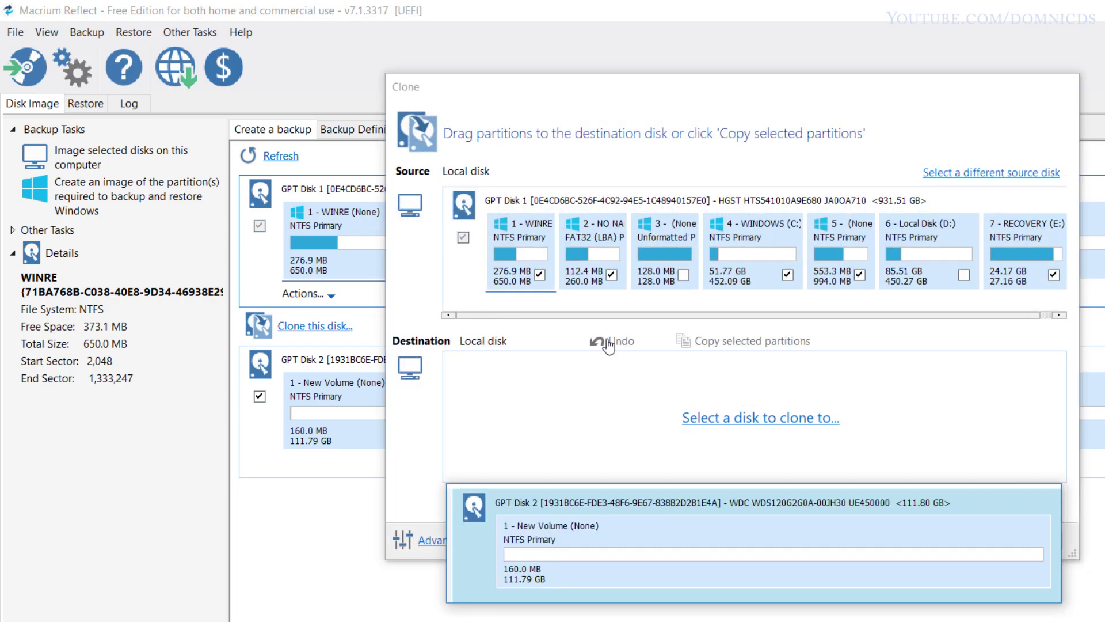
- Choose GPT Disk 2 as the clone destination and put the WINRE, NO NAME and WINDOWS partitions there in place of its existing volume
{"action": "left_click", "coordinate": [489, 444]}
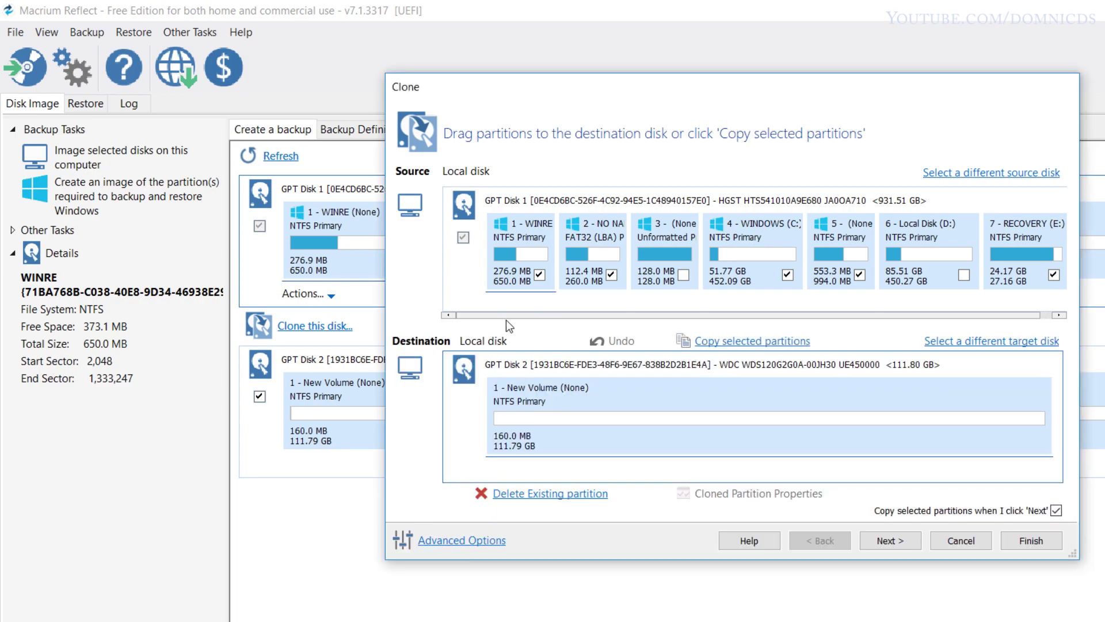
{"action": "mouse_move", "coordinate": [518, 276]}
{"action": "left_mouse_down"}
{"action": "mouse_move", "coordinate": [452, 265]}
{"action": "mouse_move", "coordinate": [388, 208]}
{"action": "mouse_move", "coordinate": [405, 202]}
{"action": "mouse_move", "coordinate": [410, 326]}
{"action": "left_mouse_up"}
{"action": "left_click_drag", "start_coordinate": [590, 253], "coordinate": [592, 316]}
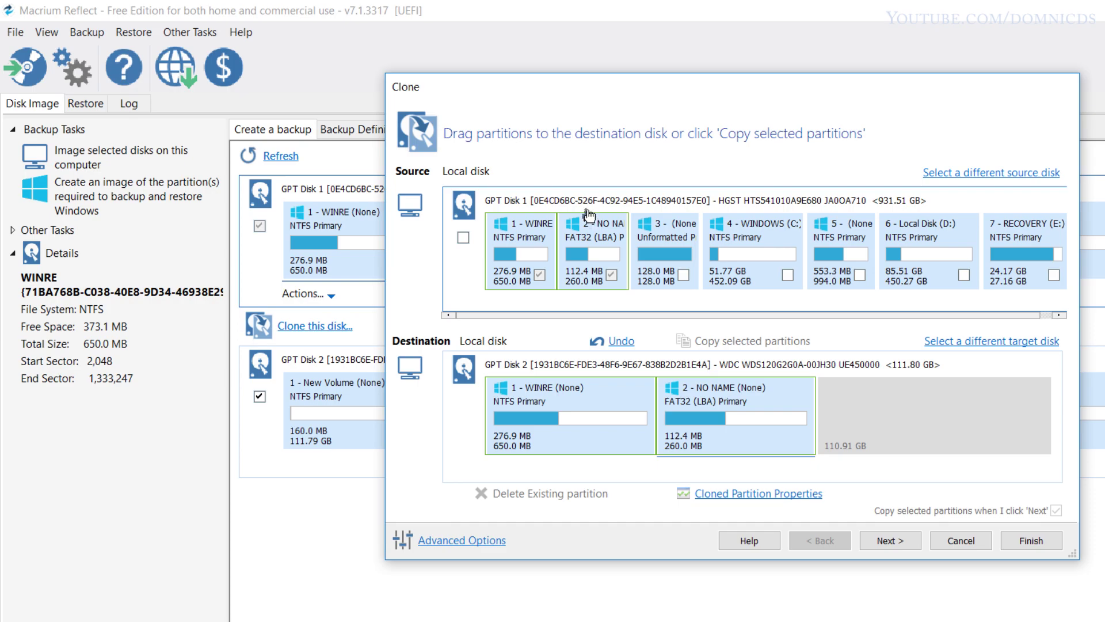
{"action": "left_click_drag", "start_coordinate": [748, 241], "coordinate": [681, 337]}
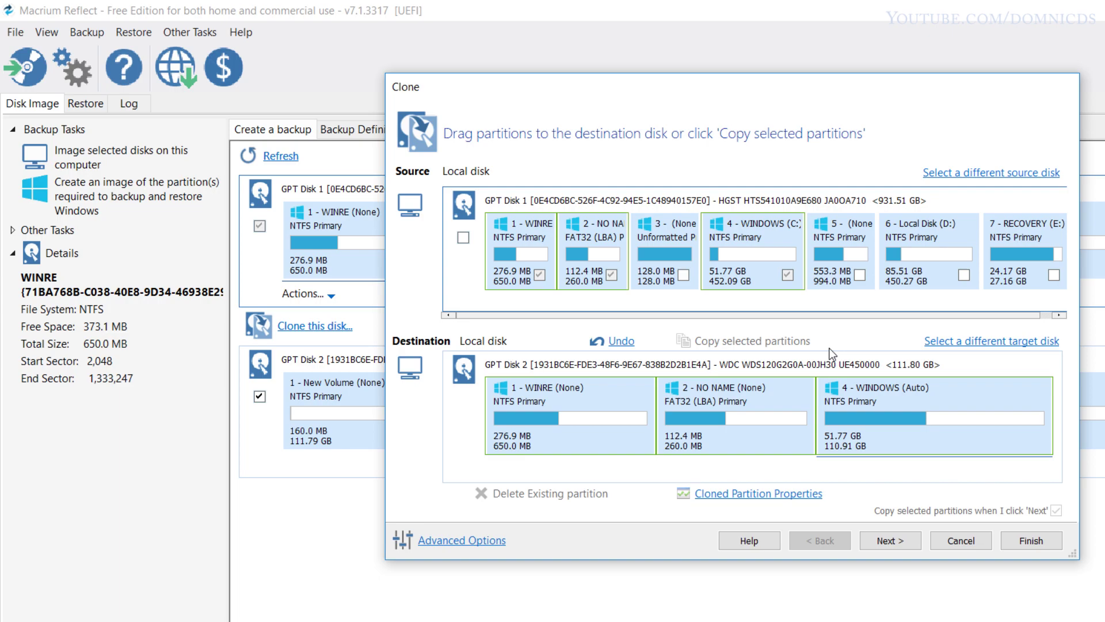
- Set the size of the WINDOWS partition on the destination disk to 82.780 GB
{"action": "double_click", "coordinate": [738, 354]}
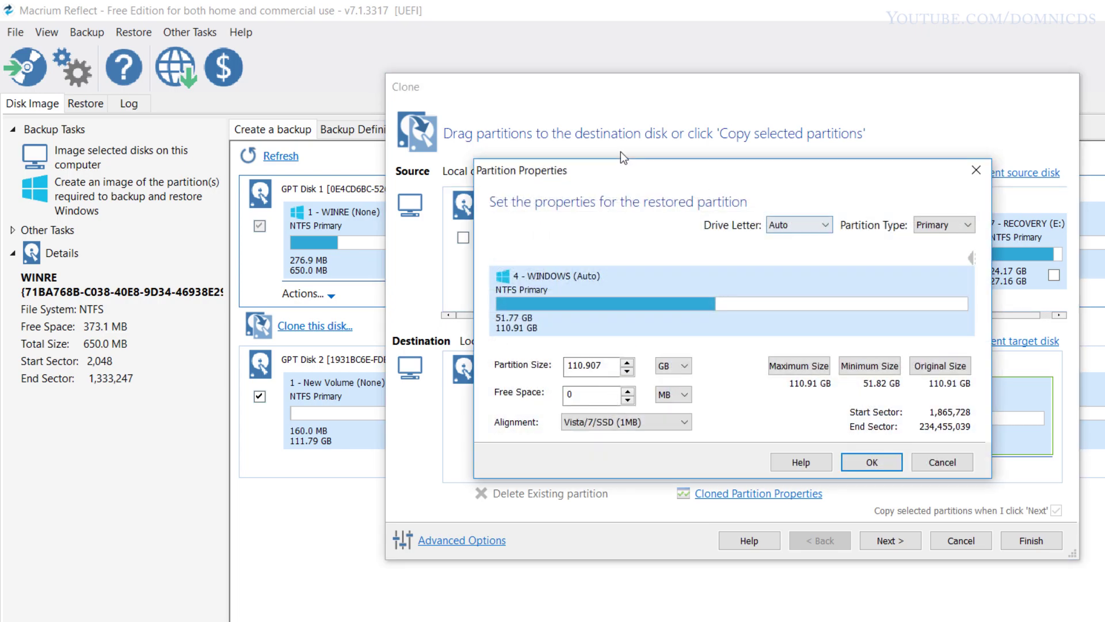
{"action": "mouse_move", "coordinate": [609, 144]}
{"action": "left_mouse_down"}
{"action": "mouse_move", "coordinate": [430, 140]}
{"action": "mouse_move", "coordinate": [474, 135]}
{"action": "mouse_move", "coordinate": [448, 140]}
{"action": "left_mouse_up"}
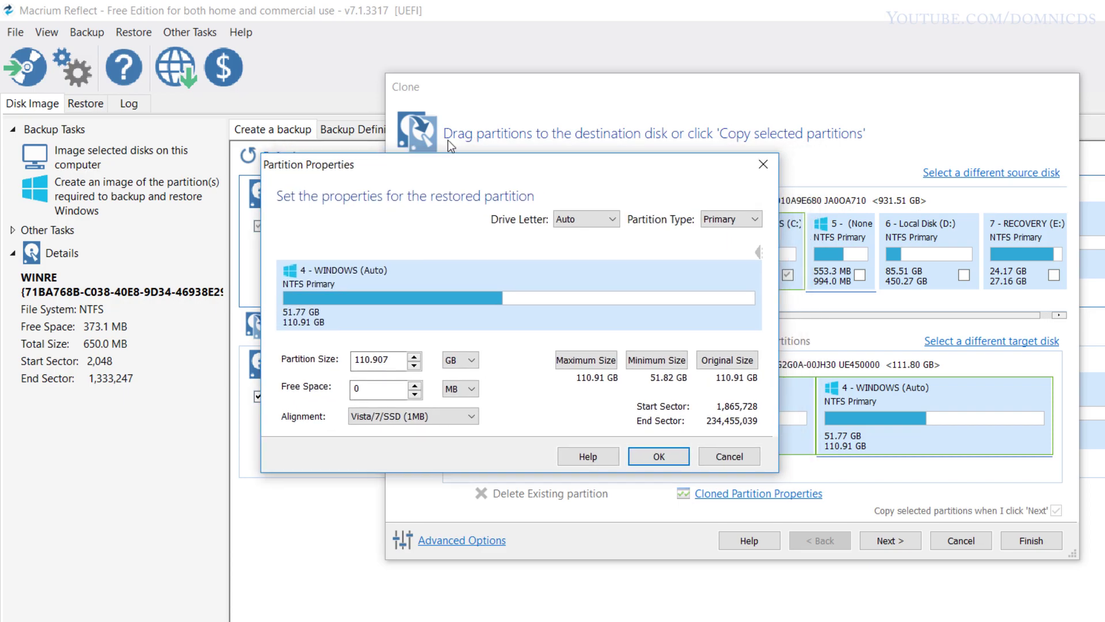
{"action": "left_click_drag", "start_coordinate": [447, 140], "coordinate": [473, 140]}
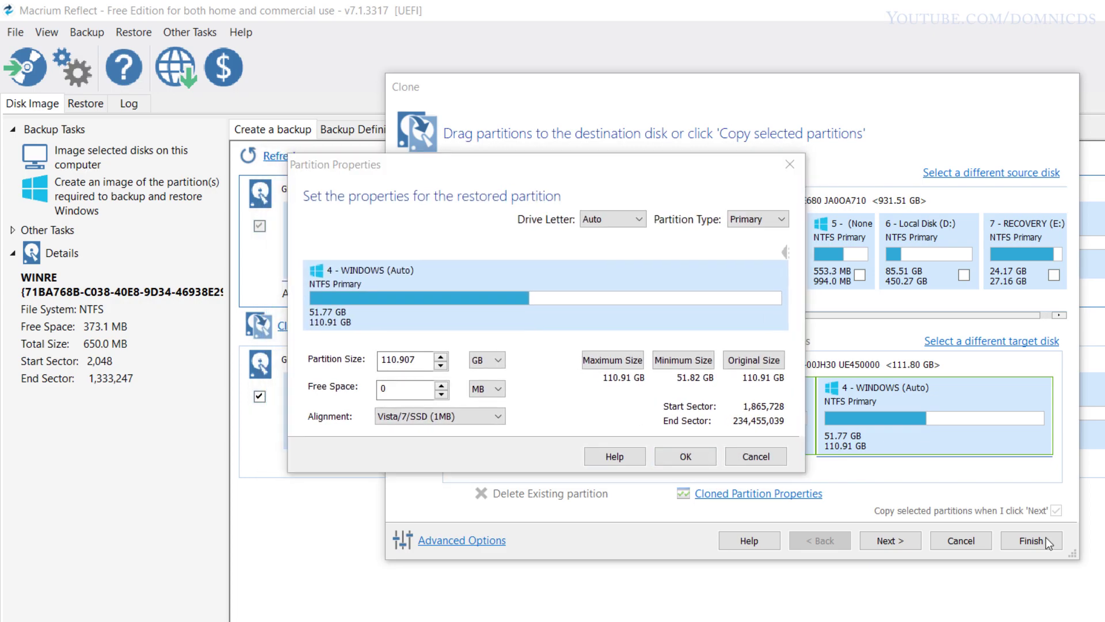
{"action": "left_click", "coordinate": [316, 293]}
{"action": "type", "text": "82"}
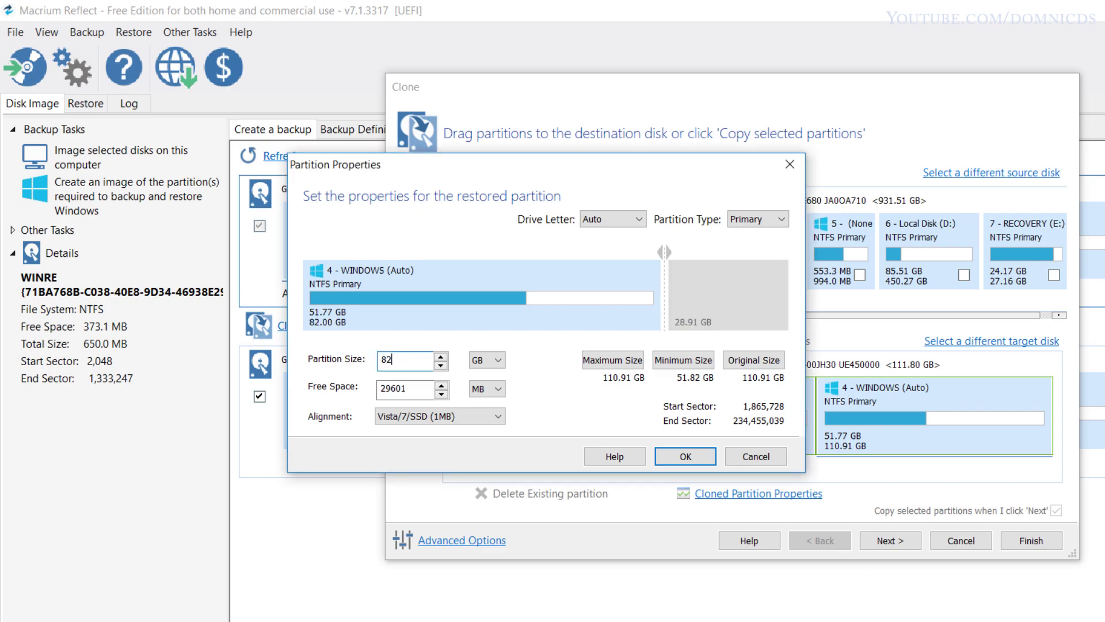
{"action": "type", "text": ".780"}
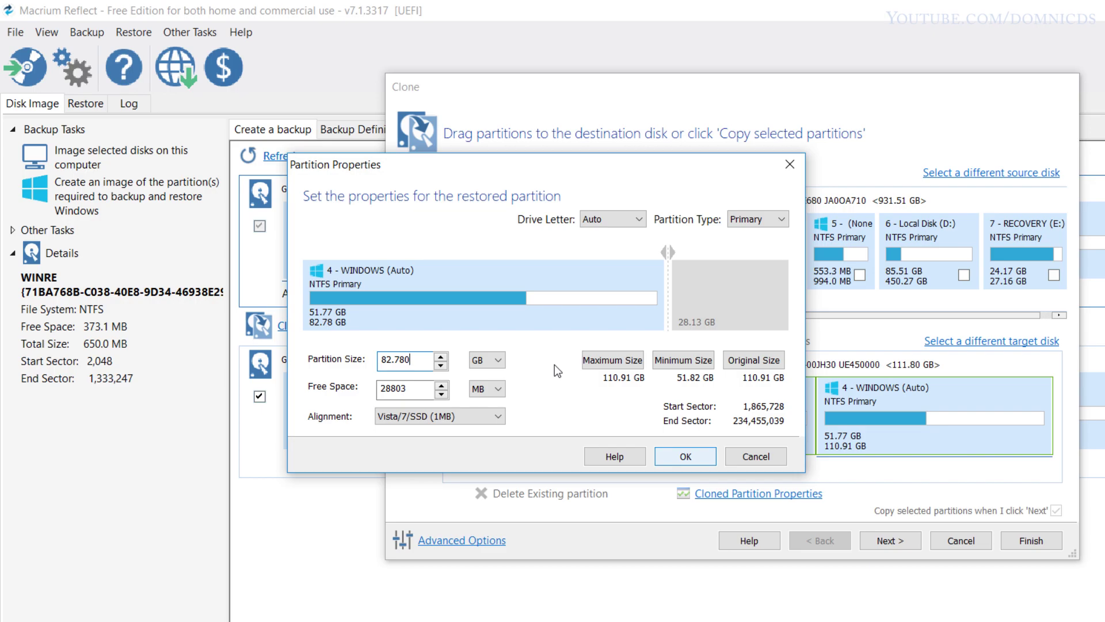
{"action": "key", "text": "Return"}
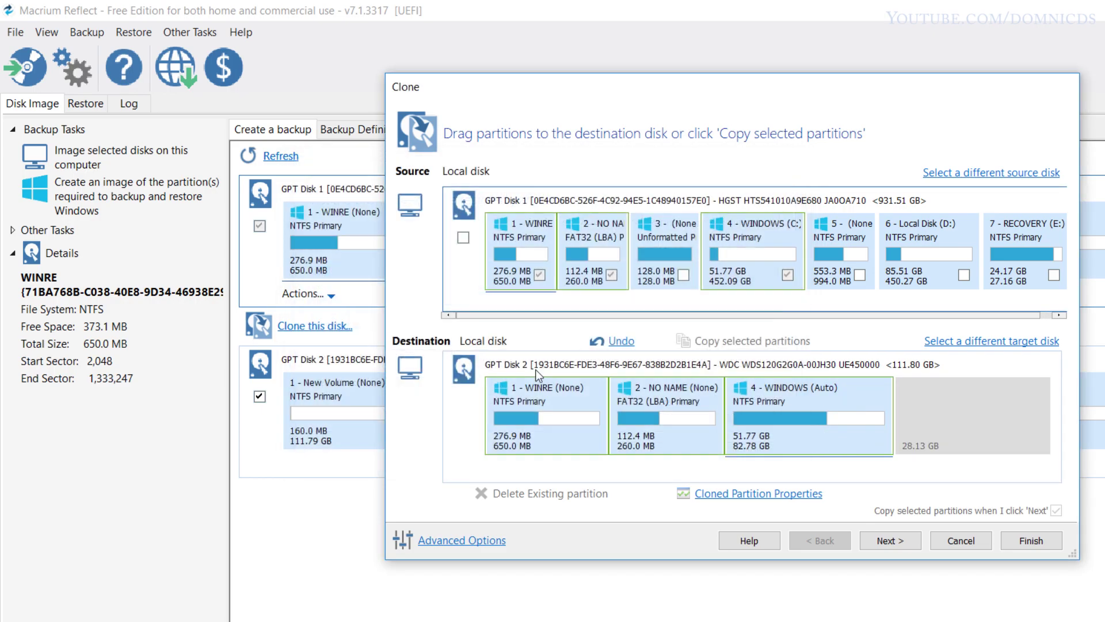
- Add partition 5 and the RECOVERY partition to the destination disk and continue without scheduling the clone
{"action": "left_click", "coordinate": [860, 274]}
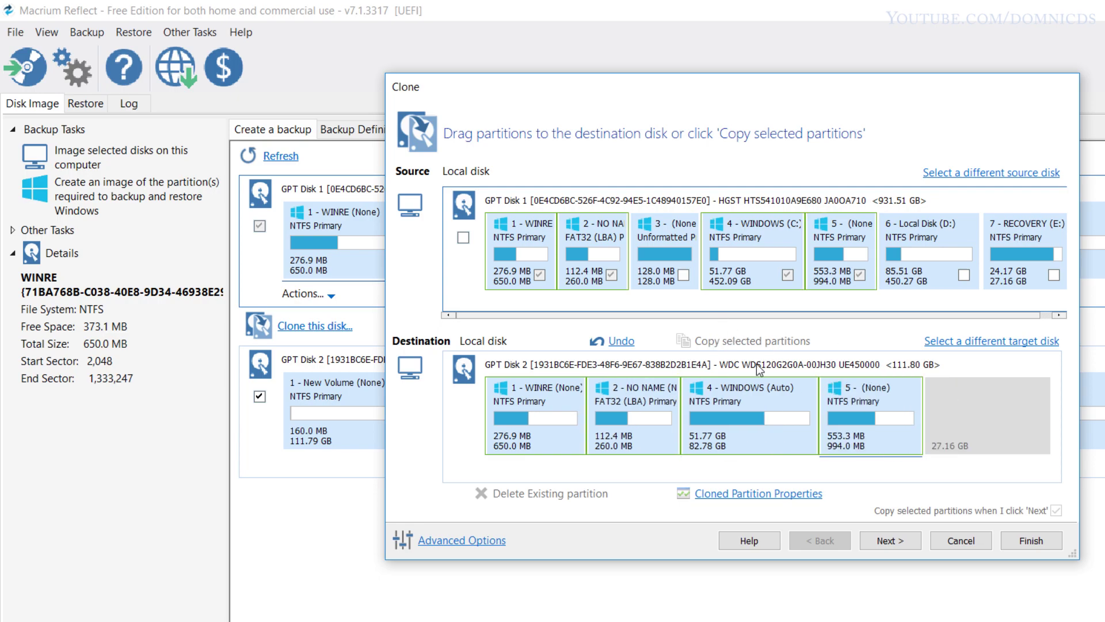
{"action": "left_click_drag", "start_coordinate": [1021, 230], "coordinate": [818, 348]}
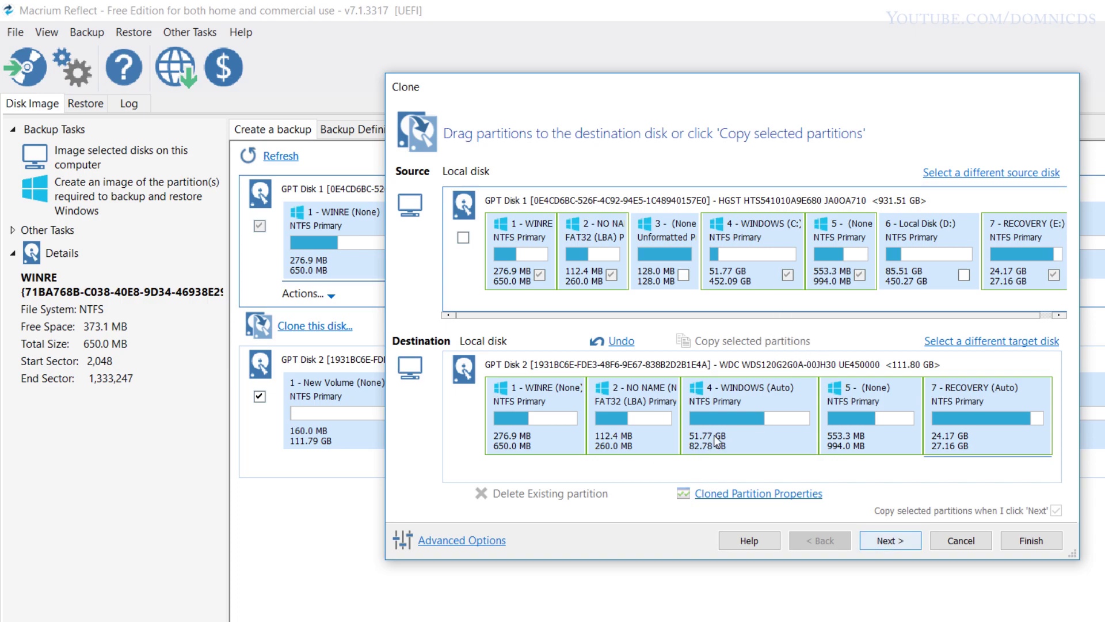
{"action": "key", "text": "Return"}
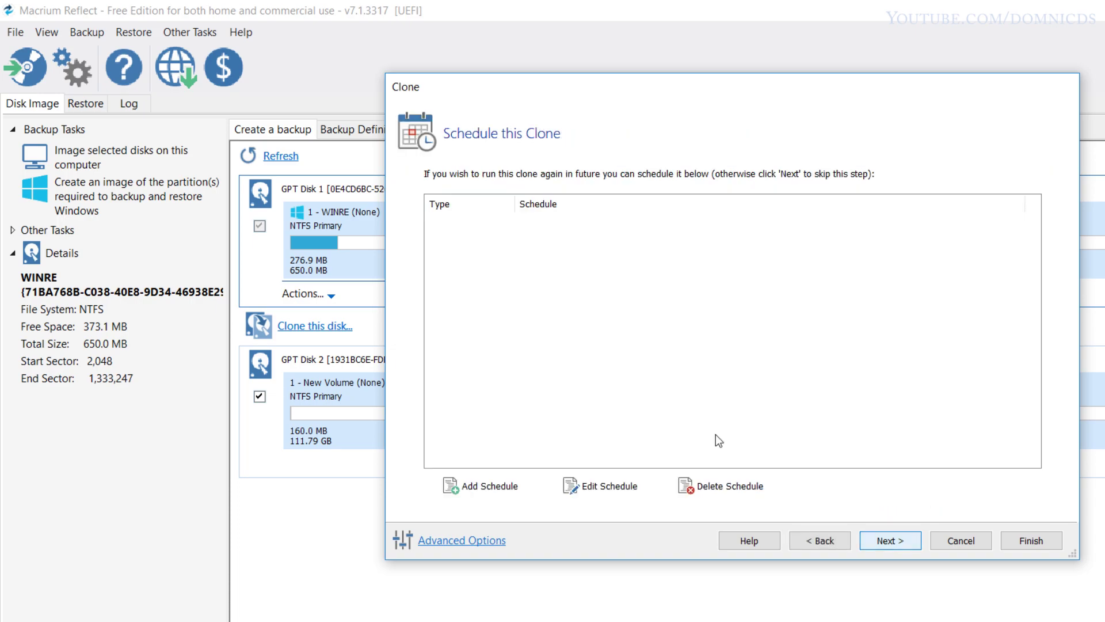
{"action": "key", "text": "Return"}
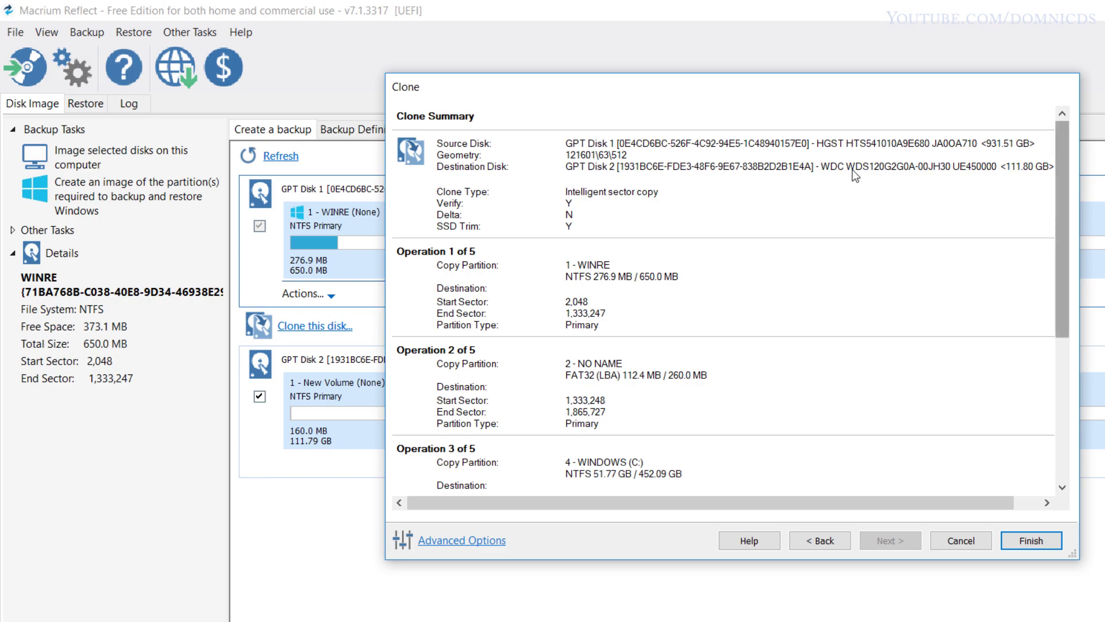
- Review the copy operations in the clone summary and finish the clone setup
{"action": "scroll", "coordinate": [849, 167], "scroll_direction": "down", "scroll_amount": 2}
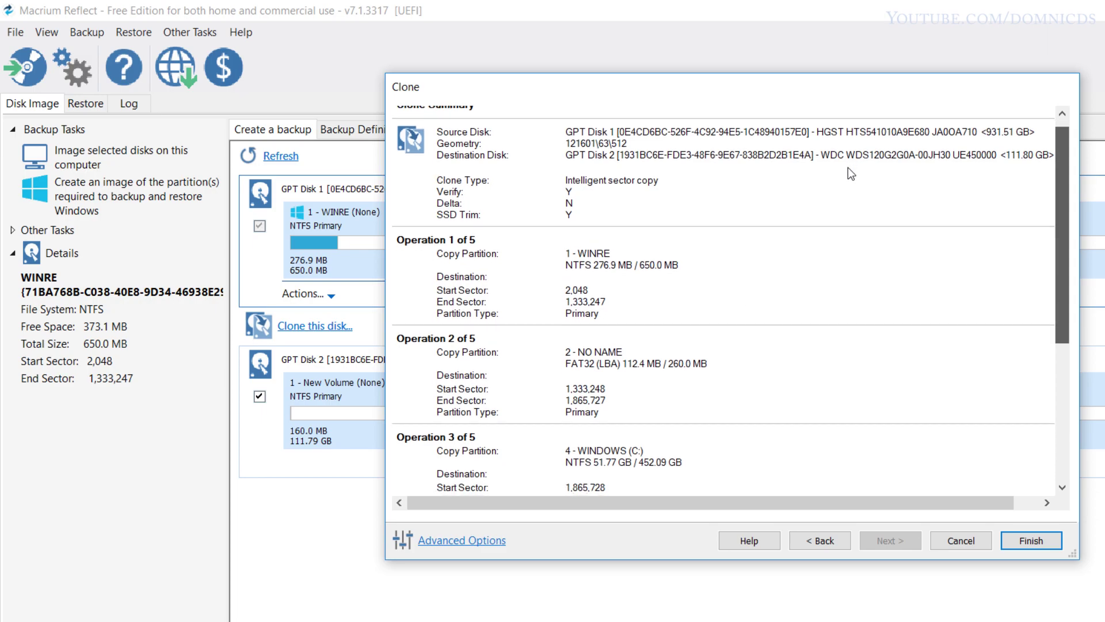
{"action": "scroll", "coordinate": [847, 195], "scroll_direction": "down", "scroll_amount": 4}
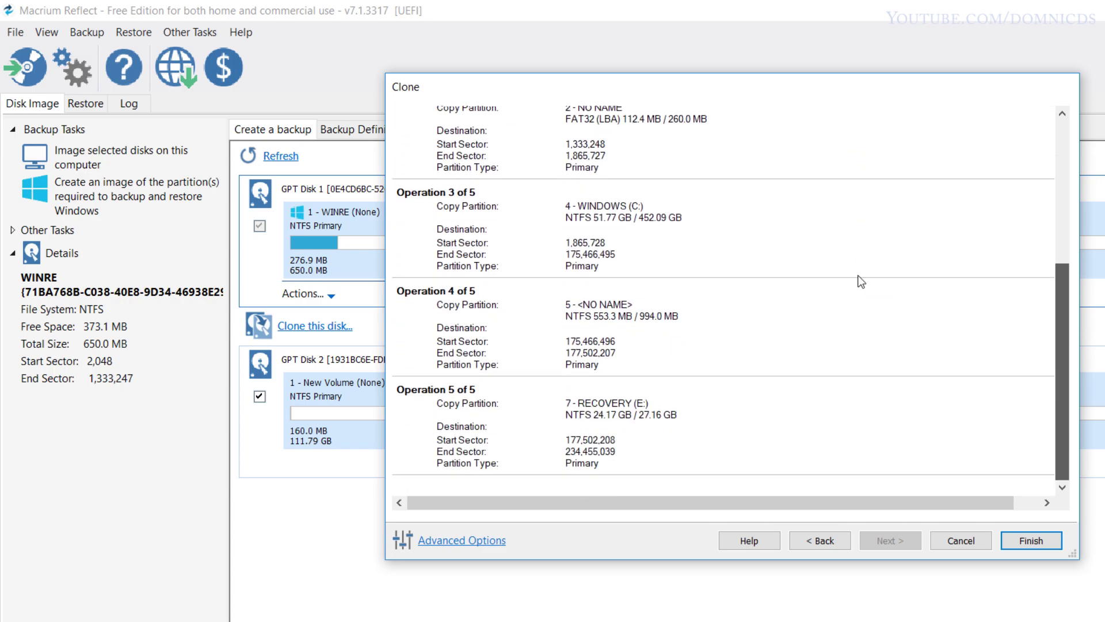
{"action": "scroll", "coordinate": [856, 345], "scroll_direction": "up", "scroll_amount": 5}
{"action": "key", "text": "Return"}
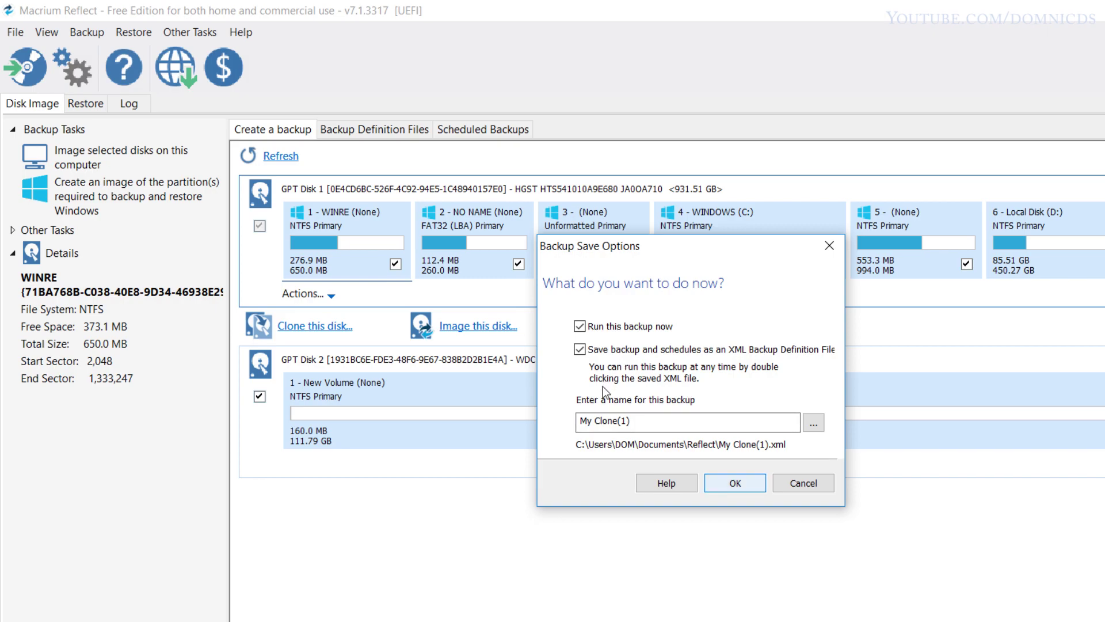
- Run the clone immediately, saving its definition as My Clone(1), accept overwriting the destination volume and close the progress window once cloning ends
{"action": "key", "text": "Return"}
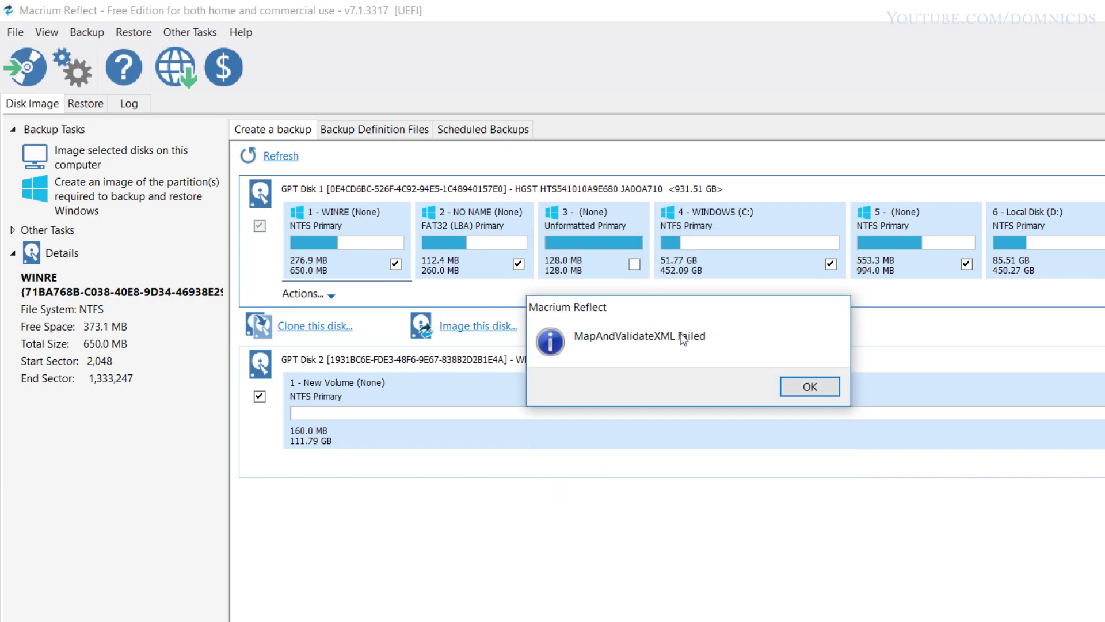
{"action": "key", "text": "Return"}
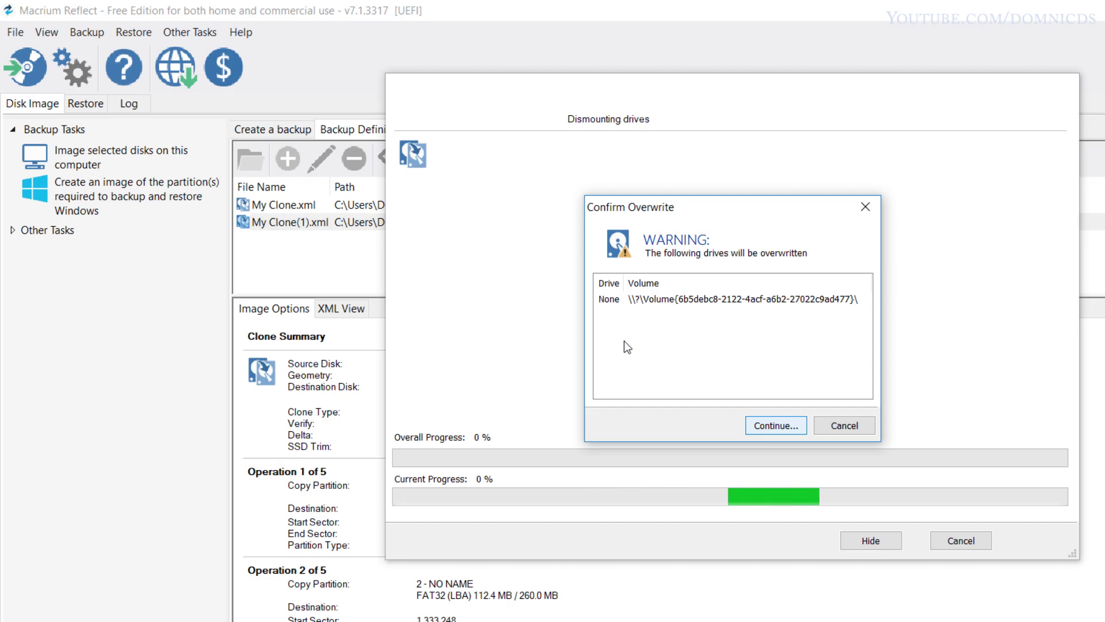
{"action": "key", "text": "Return"}
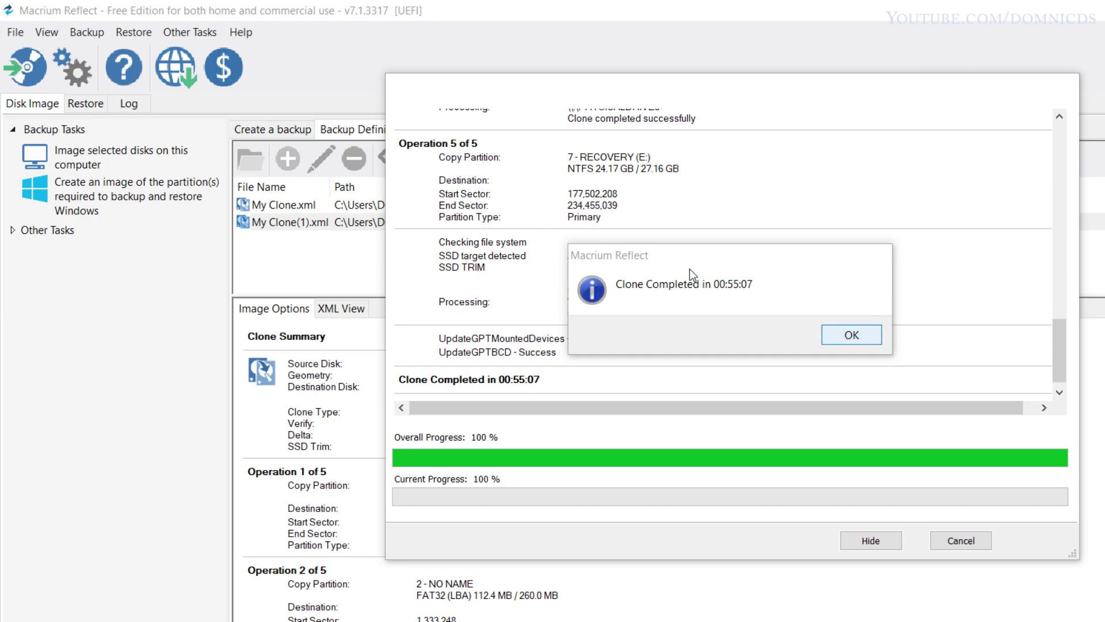
{"action": "key", "text": "Return"}
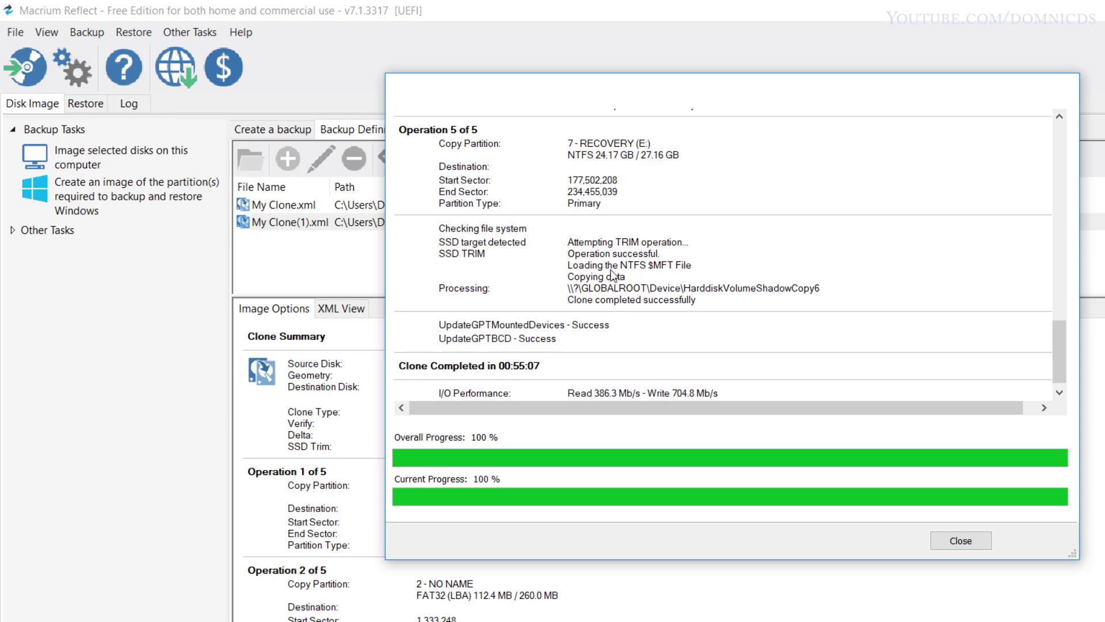
{"action": "left_click", "coordinate": [961, 540]}
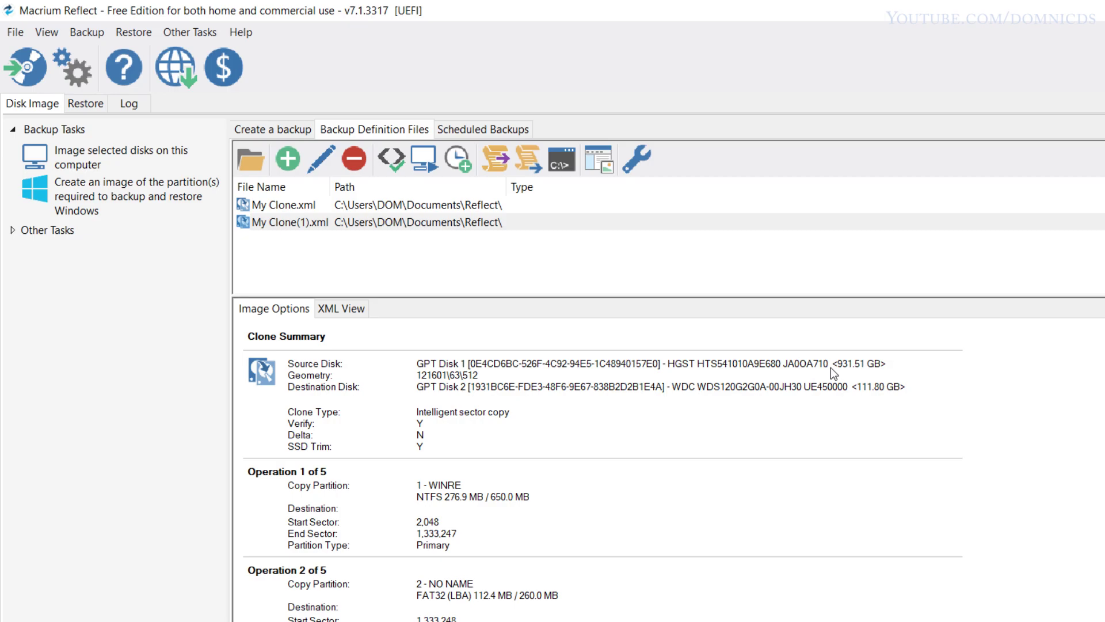
{"action": "scroll", "coordinate": [829, 373], "scroll_direction": "down", "scroll_amount": 5}
- Switch to File Explorer and examine the capacity and free space of the WINDOWS, Local Disk and RECOVERY drives in This PC
{"action": "key", "text": "super+e"}
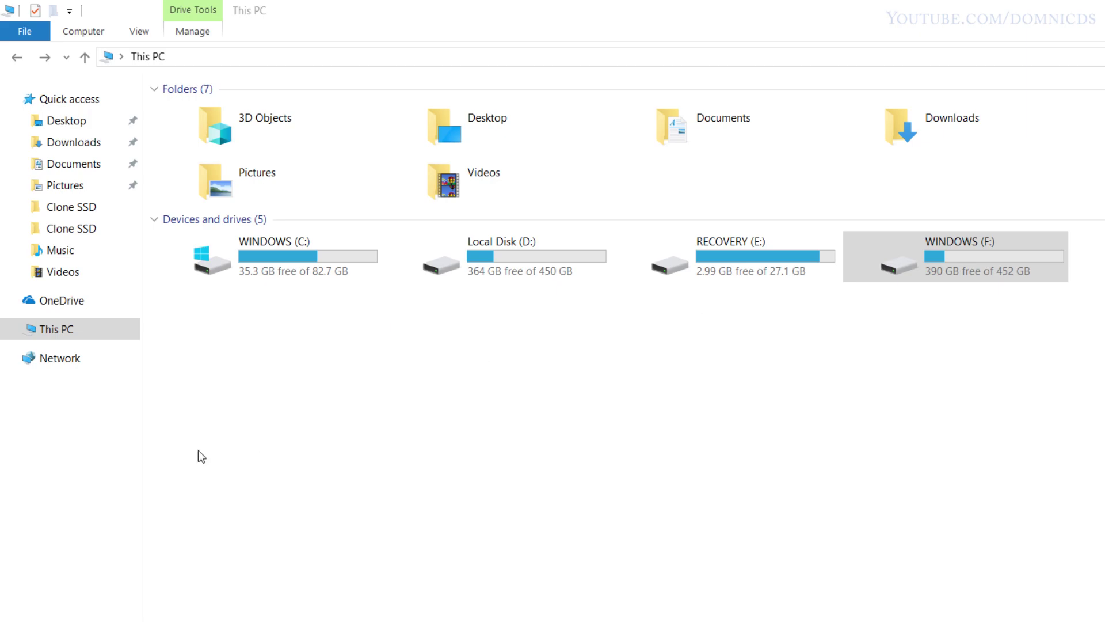
{"action": "left_click", "coordinate": [213, 237]}
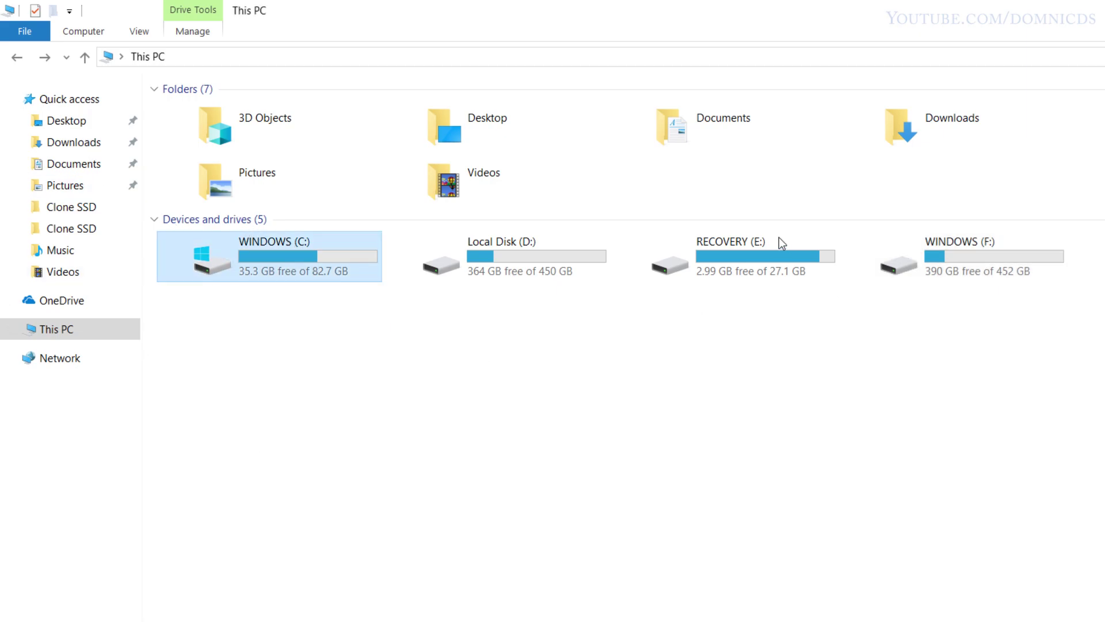
{"action": "left_click", "coordinate": [622, 236]}
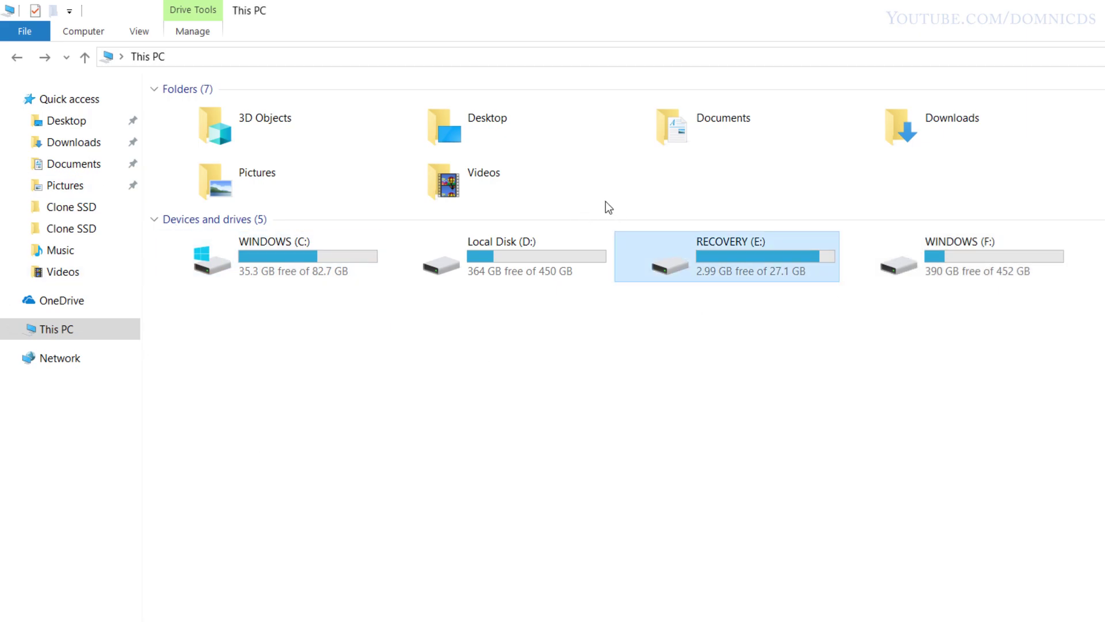
{"action": "left_click", "coordinate": [411, 239]}
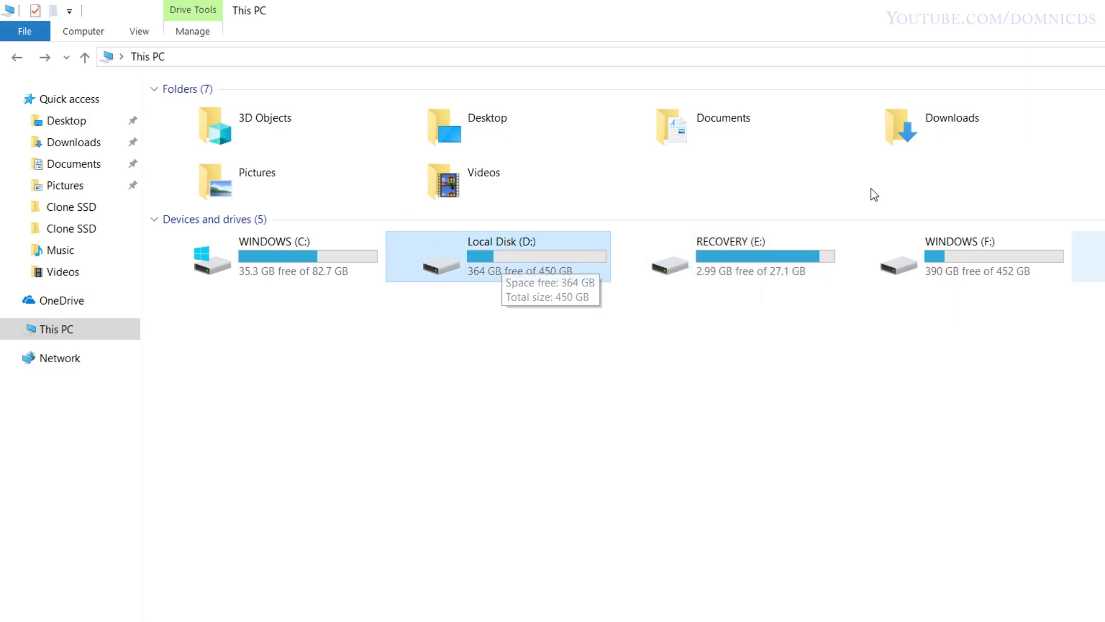
{"action": "key", "text": "Right"}
{"action": "key", "text": "Right"}
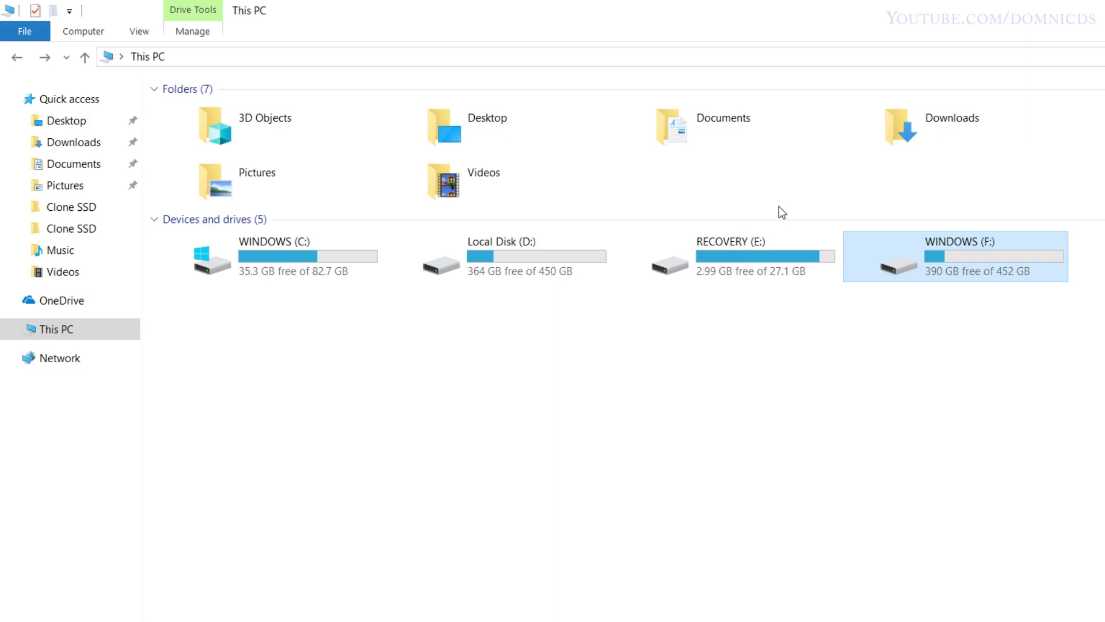
{"action": "key", "text": "Right"}
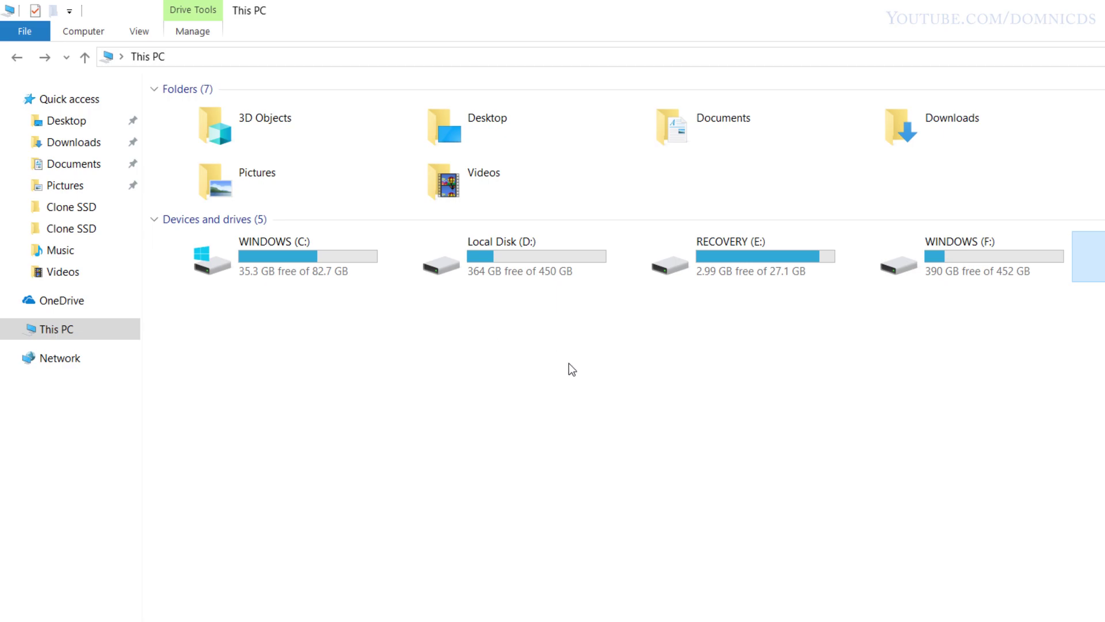
{"action": "key", "text": "Left"}
{"action": "key", "text": "Left"}
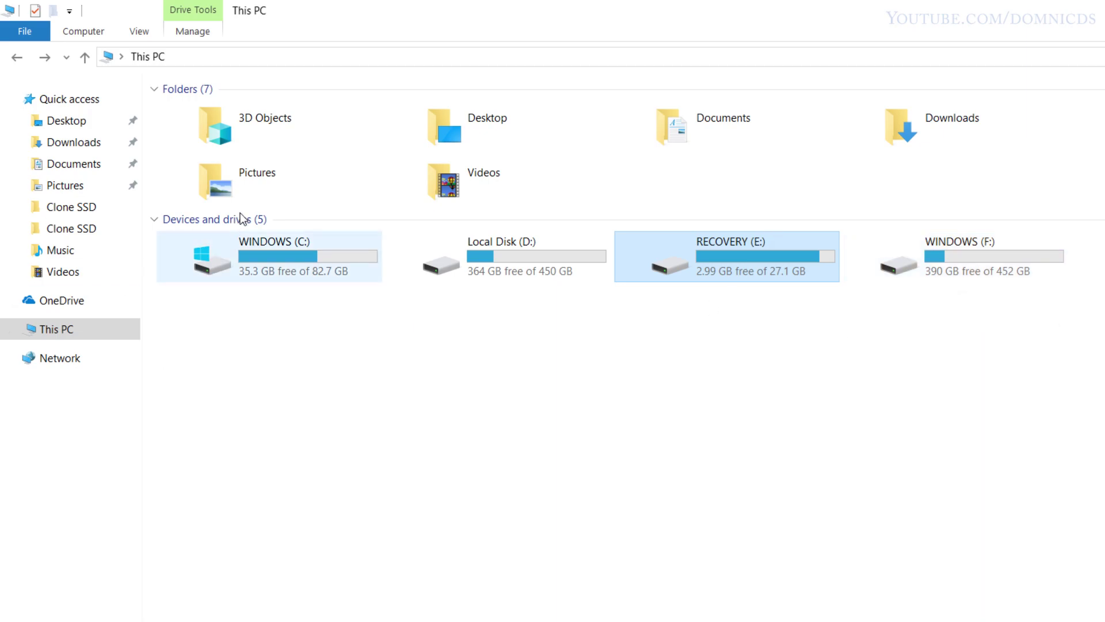
- Open Computer Management for This PC, compare the partitions of Disk 0 and Disk 1 in Disk Management and close it
{"action": "right_click", "coordinate": [70, 327]}
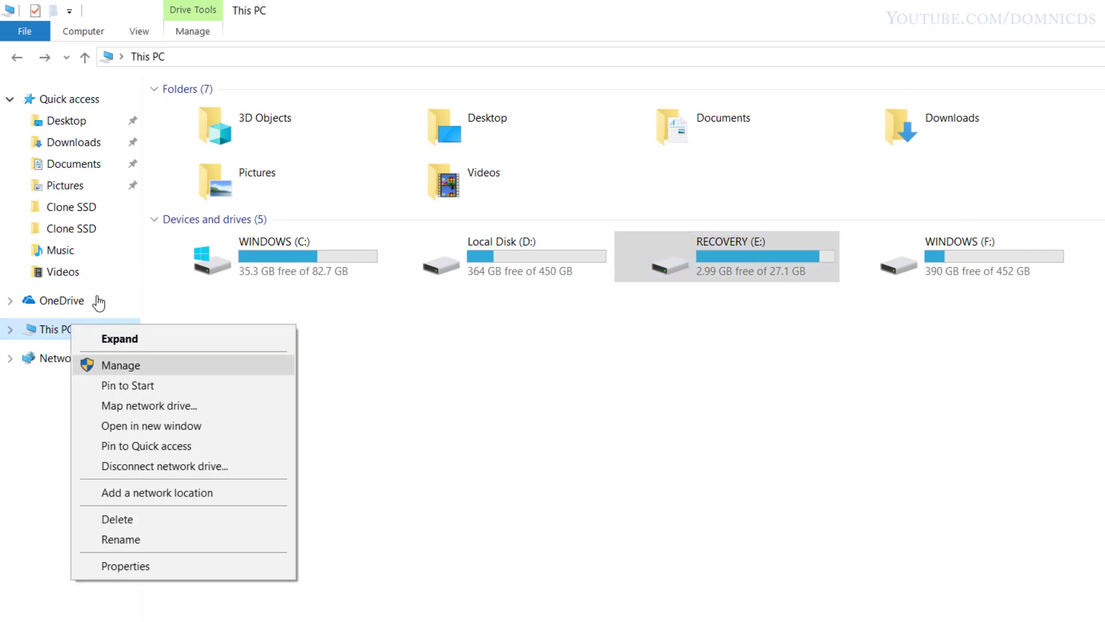
{"action": "key", "text": "Return"}
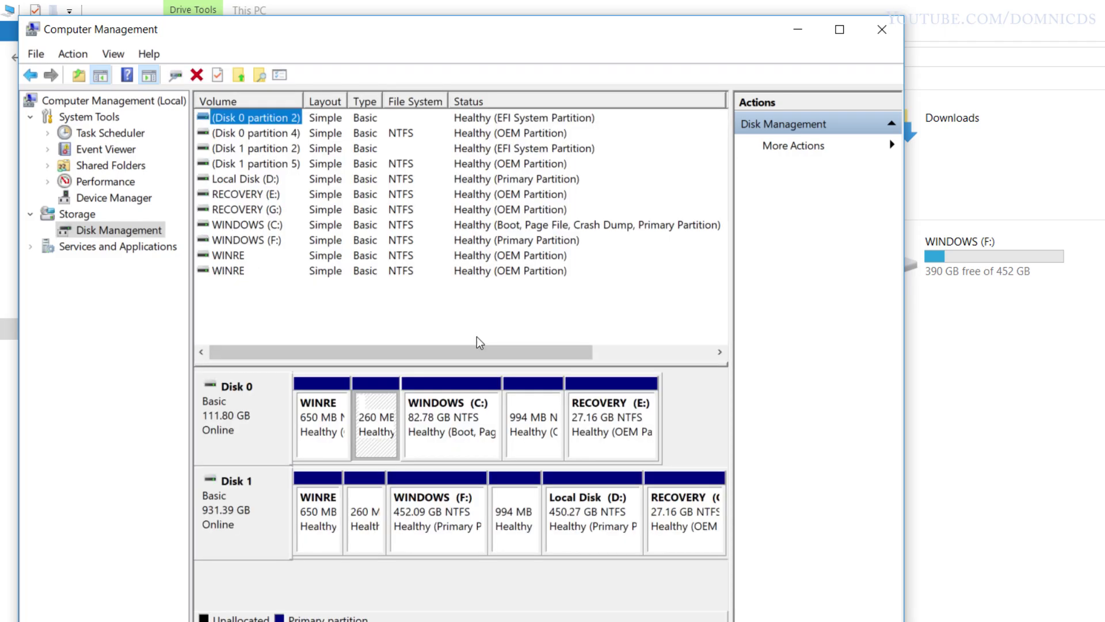
{"action": "left_click_drag", "start_coordinate": [586, 325], "coordinate": [698, 328]}
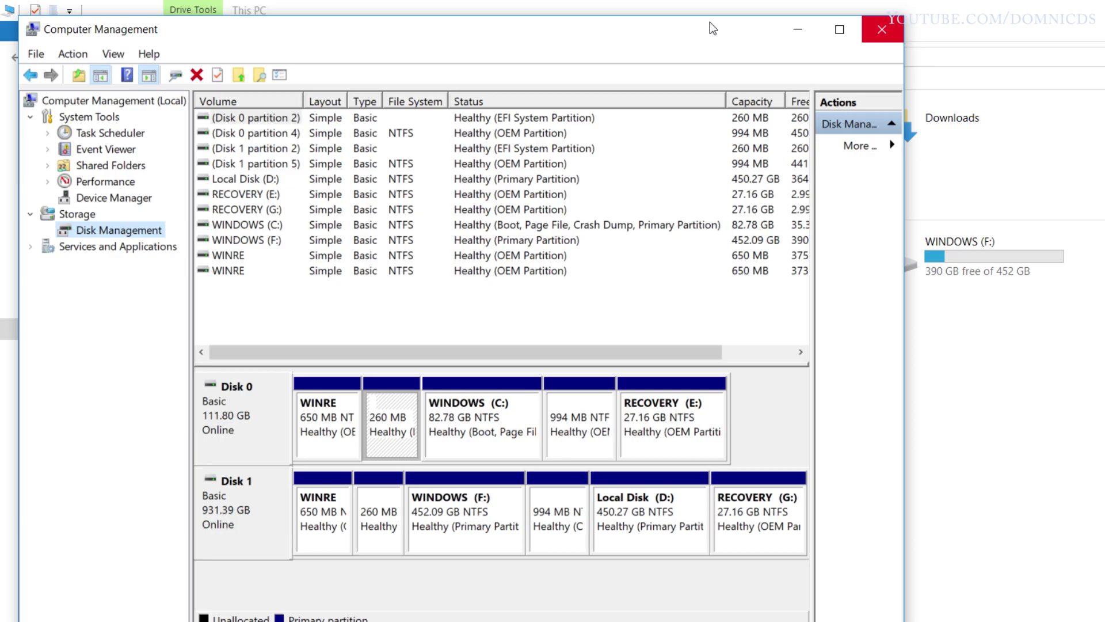
{"action": "key", "text": "alt+F4"}
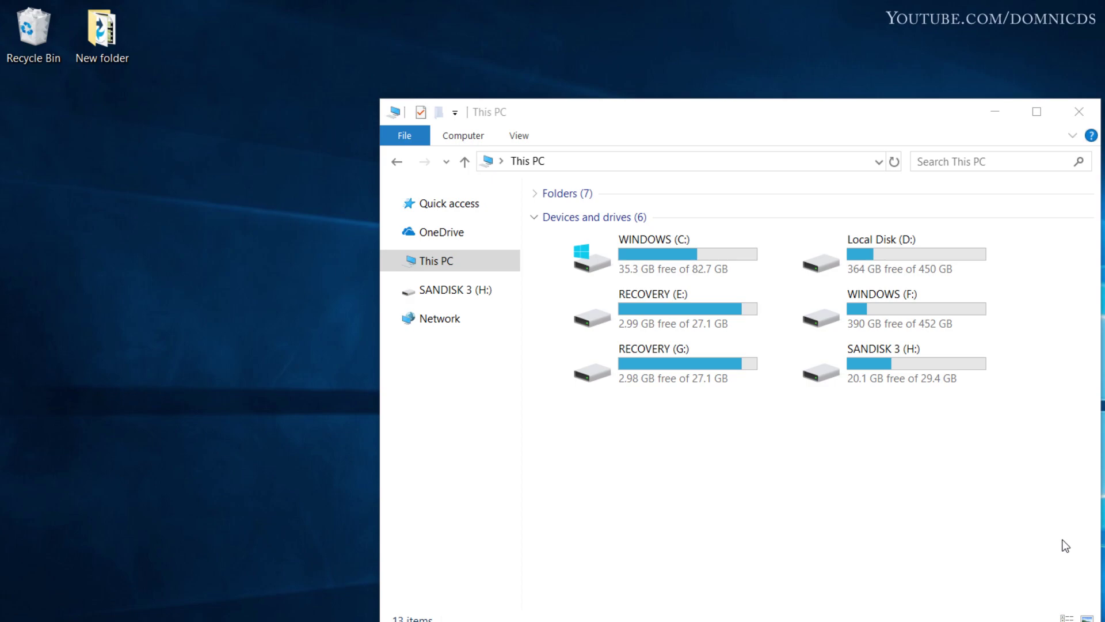
- Open the VIDEO folder on the SANDISK 3 (H:) drive, examine its file sizes and return to the drive's root
{"action": "key", "text": "s"}
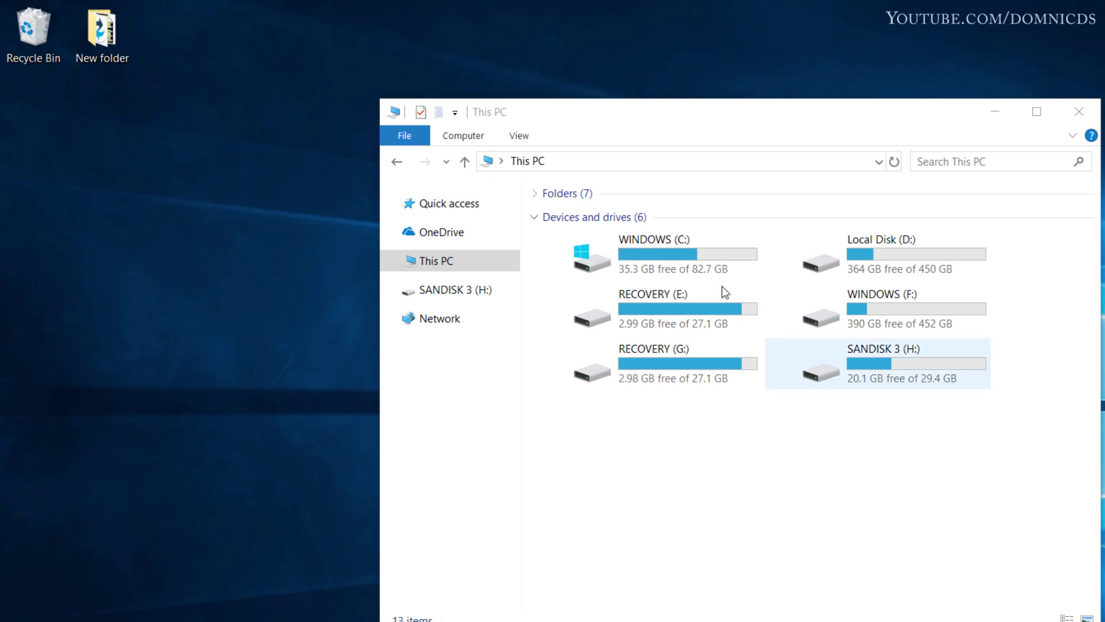
{"action": "key", "text": "Return"}
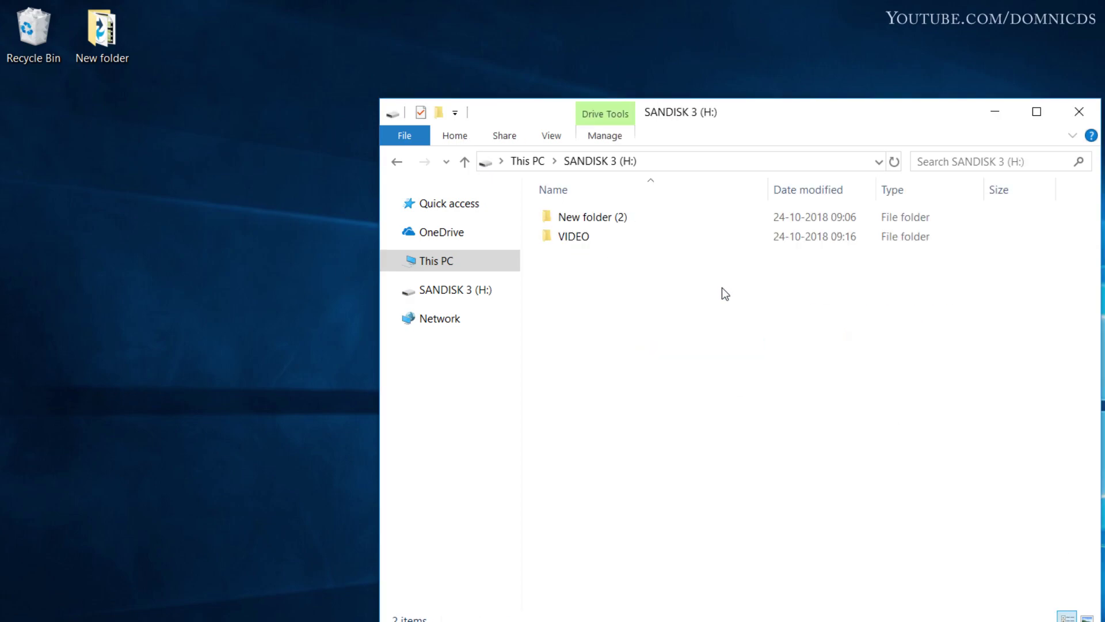
{"action": "key", "text": "v"}
{"action": "key", "text": "Return"}
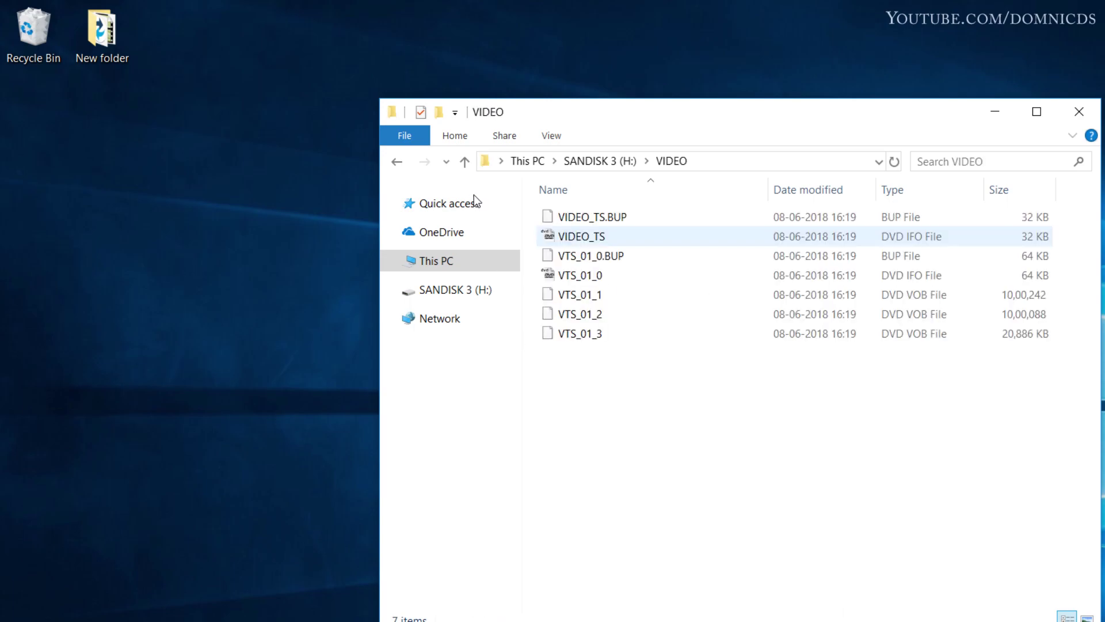
{"action": "key", "text": "End"}
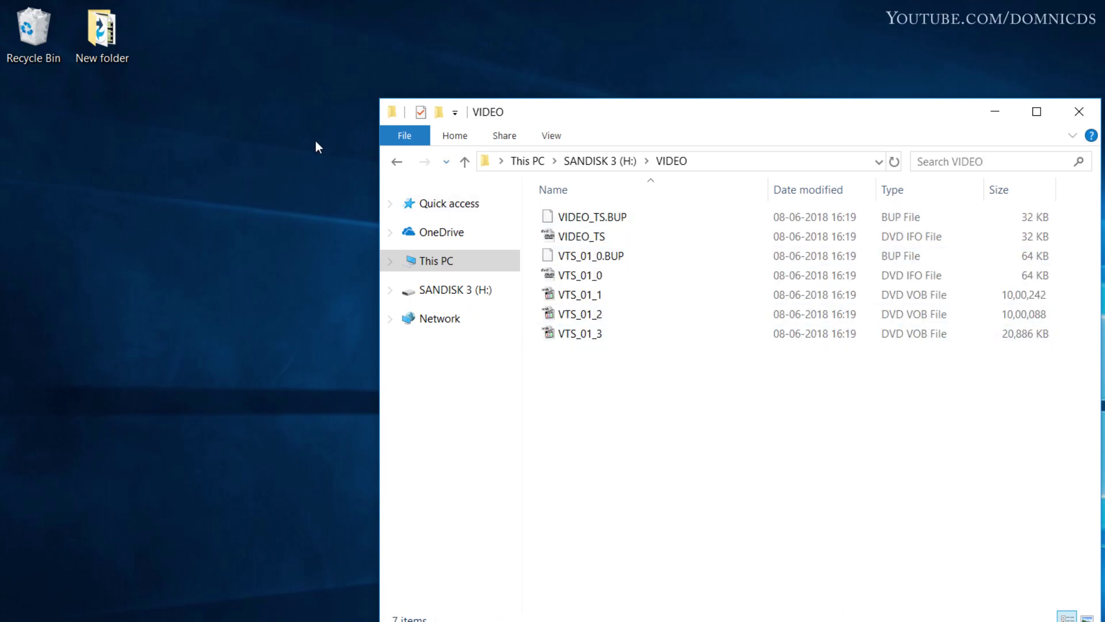
{"action": "key", "text": "BackSpace"}
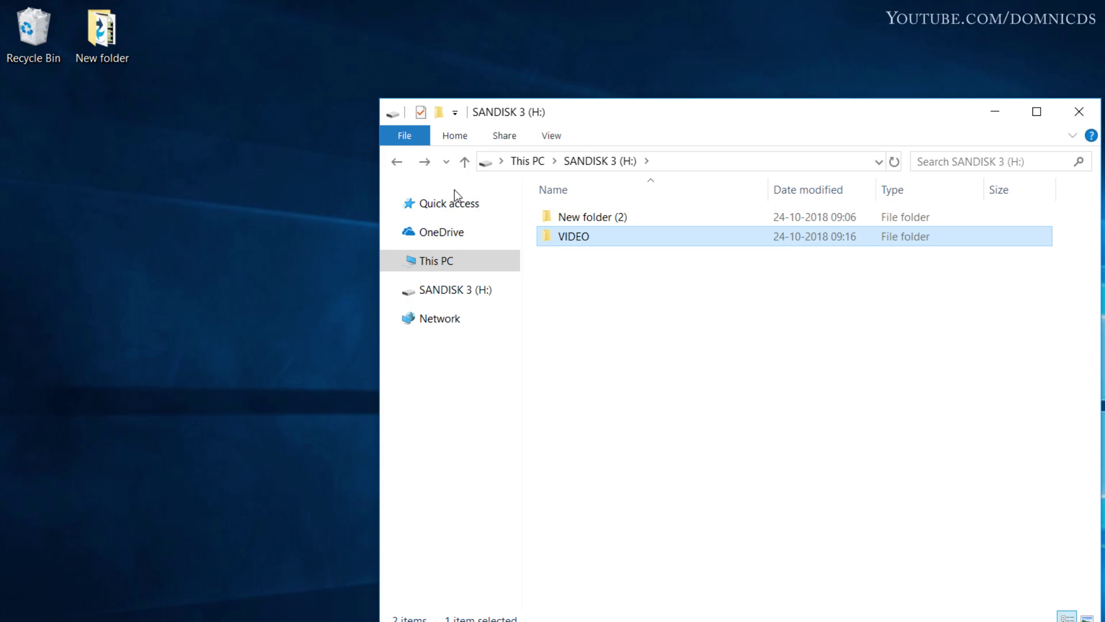
- Copy the VIDEO folder from SANDISK 3 (H:) and paste it onto the desktop
{"action": "key", "text": "shift+F10"}
{"action": "key", "text": "Up"}
{"action": "key", "text": "Up"}
{"action": "key", "text": "Up"}
{"action": "key", "text": "Up"}
{"action": "key", "text": "Up"}
{"action": "key", "text": "Up"}
{"action": "key", "text": "Return"}
{"action": "left_click", "coordinate": [39, 166]}
{"action": "right_click", "coordinate": [49, 208]}
{"action": "left_click", "coordinate": [81, 287]}
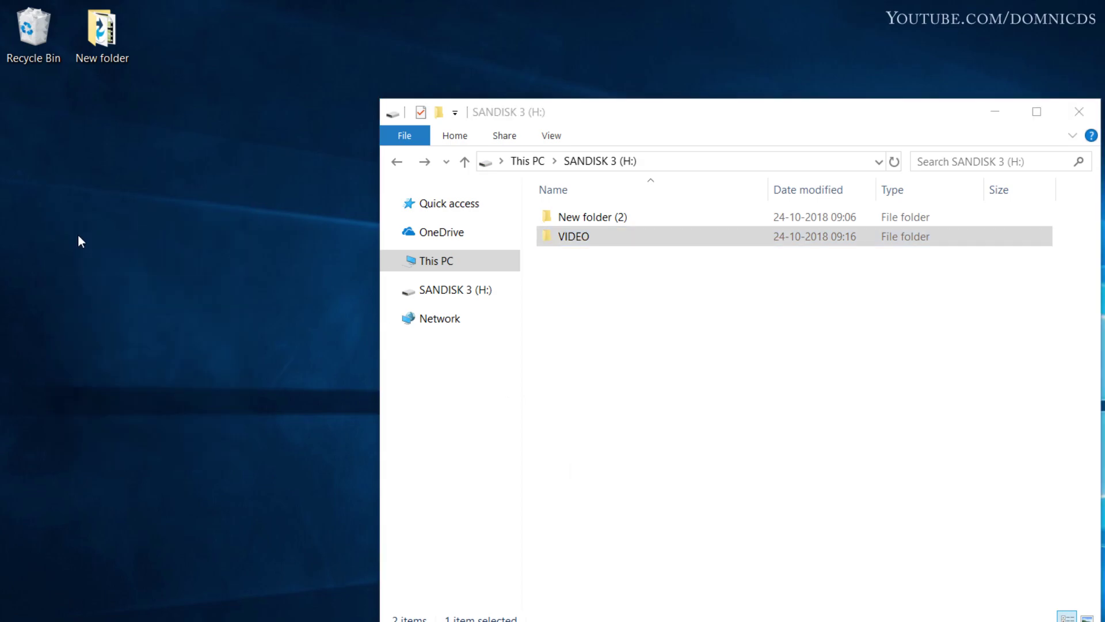